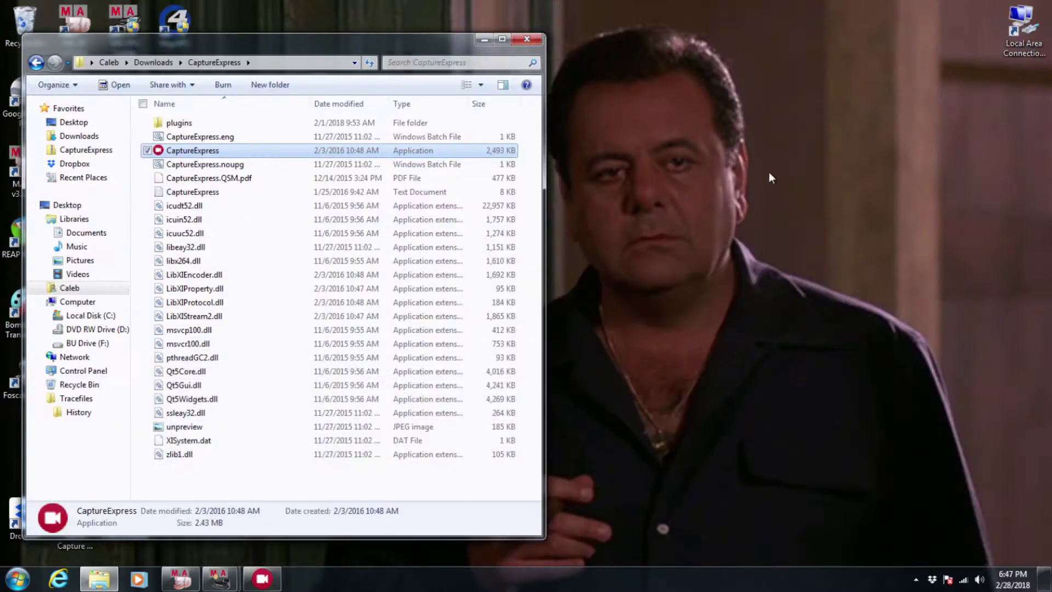
# Minimize the CaptureExpress Explorer window and restore the grandMA2 onPC console from the taskbar
pyautogui.click(483, 41)
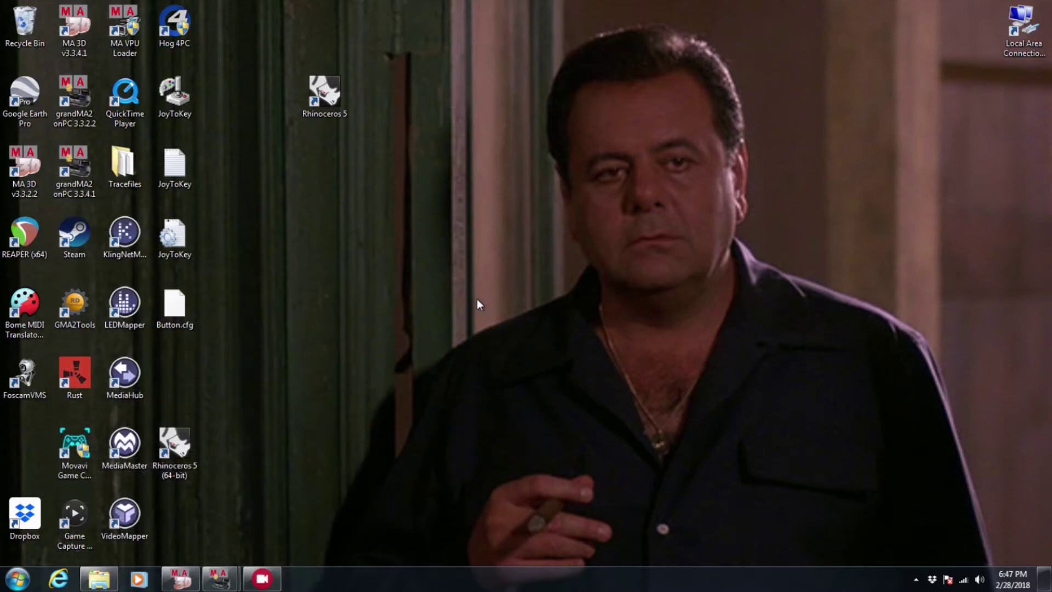
pyautogui.moveTo(219, 579)
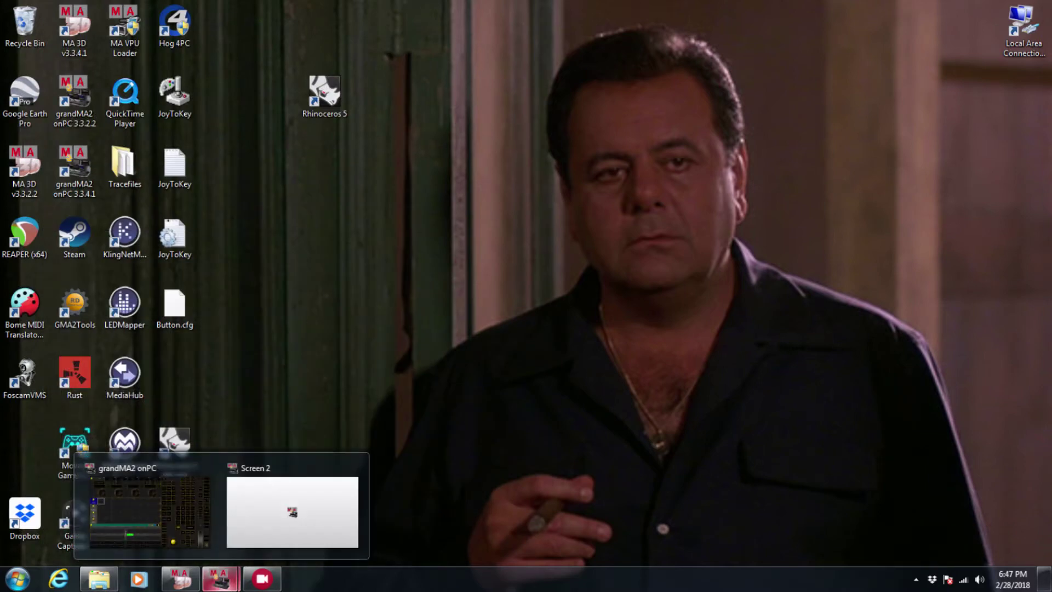
pyautogui.click(158, 516)
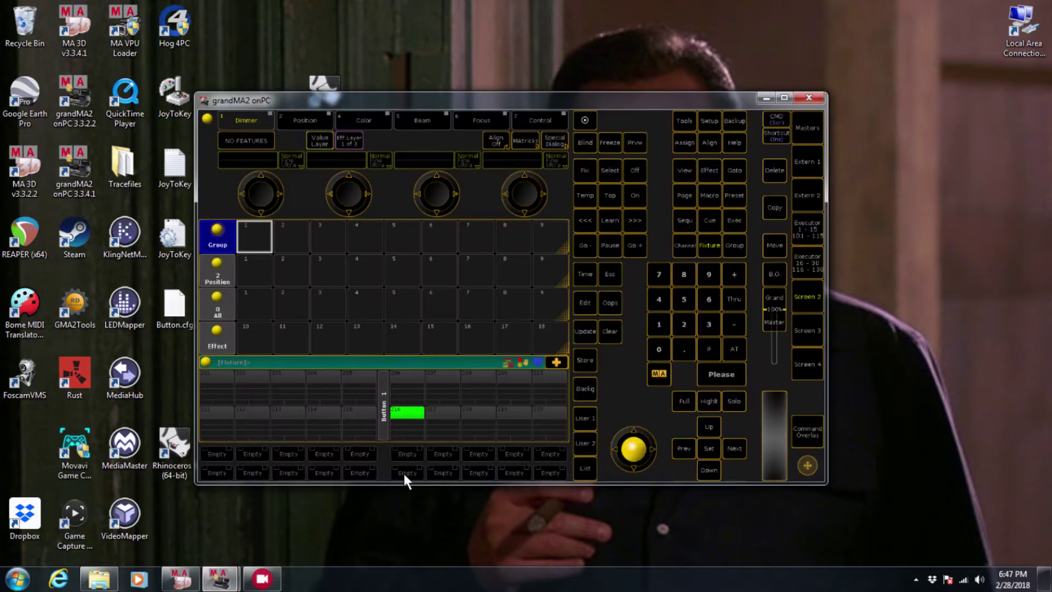
pyautogui.moveTo(181, 580)
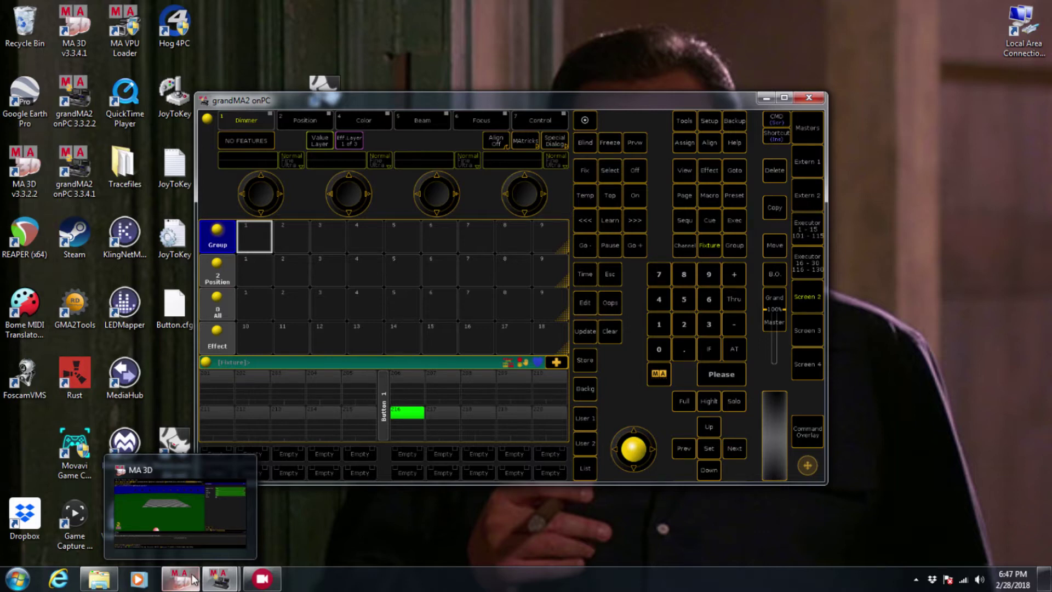
# Enlarge the stage view in MA 3D and select fixtures 1 Thru 10 in grandMA2
pyautogui.click(151, 511)
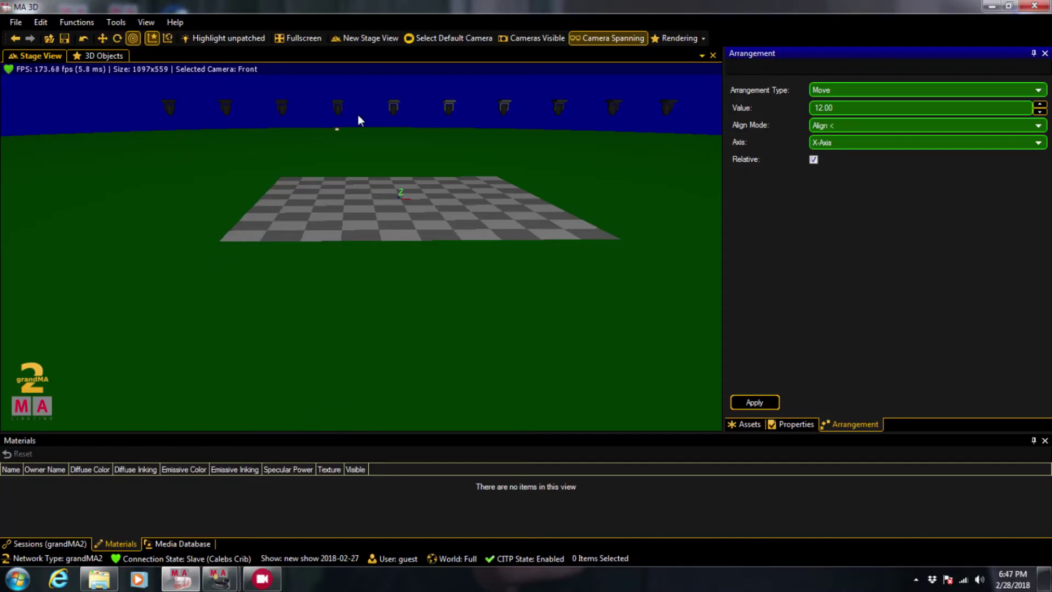
pyautogui.moveTo(358, 114); pyautogui.dragTo(481, 212)
pyautogui.moveTo(219, 579)
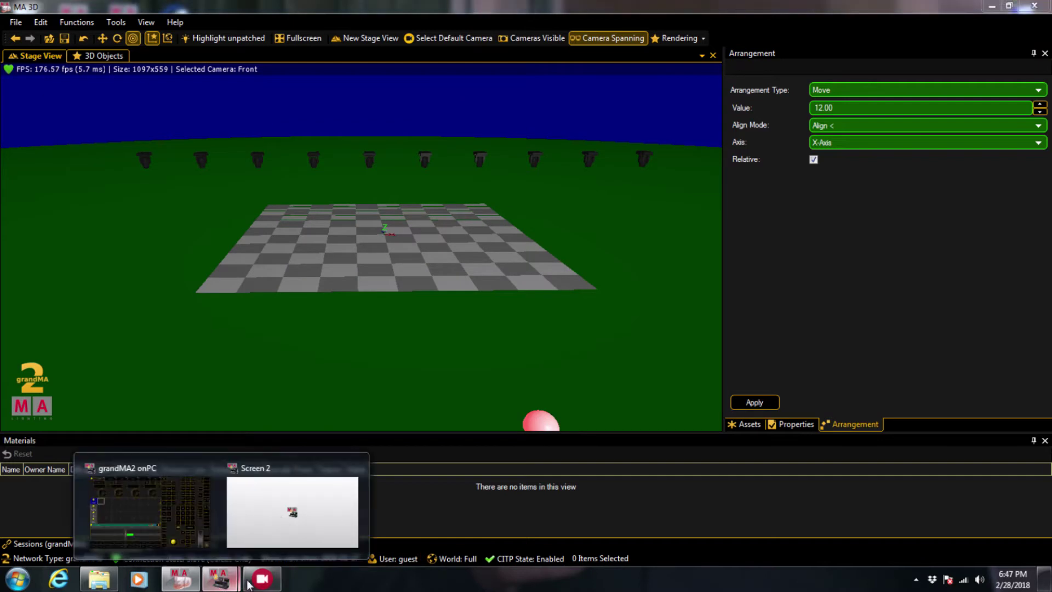
pyautogui.click(141, 504)
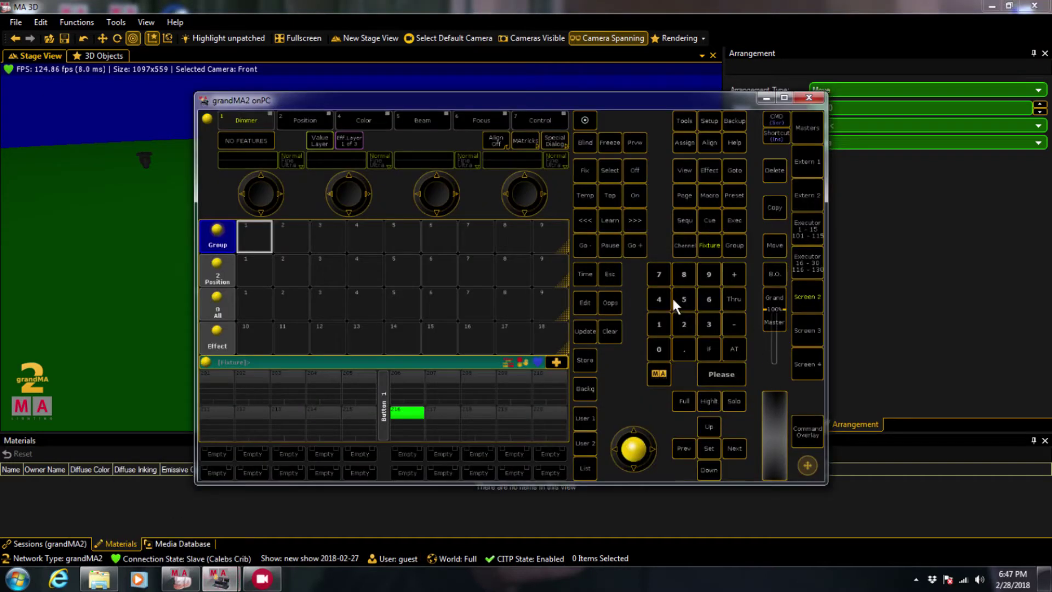
pyautogui.click(657, 322)
pyautogui.click(736, 296)
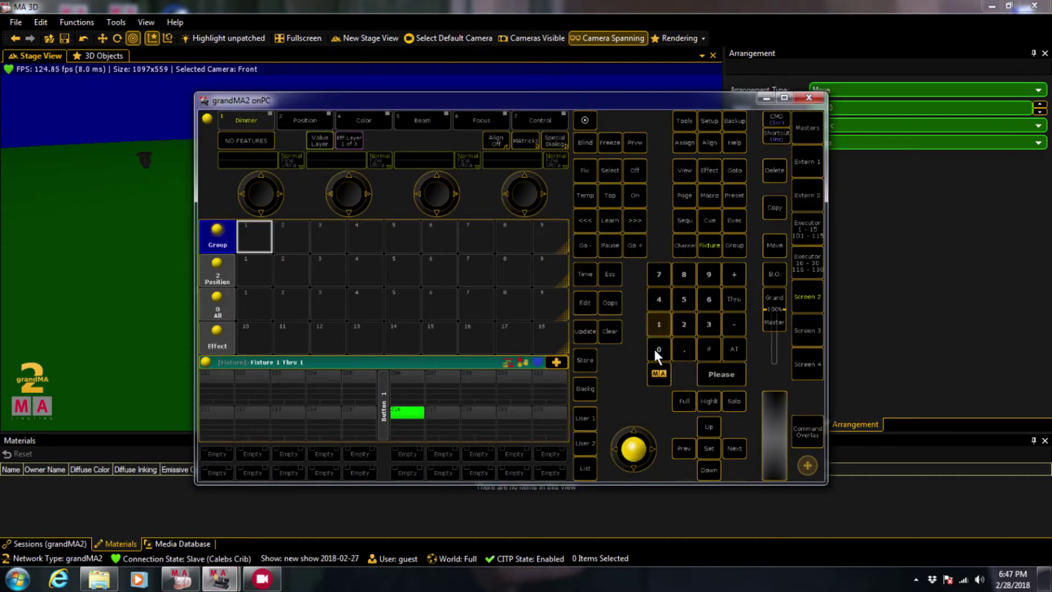
pyautogui.click(659, 350)
pyautogui.click(721, 374)
# Raise MA 3D rendering Beam Intensity to 392 and Spot Intensity to 420
pyautogui.moveTo(432, 106); pyautogui.dragTo(922, 98)
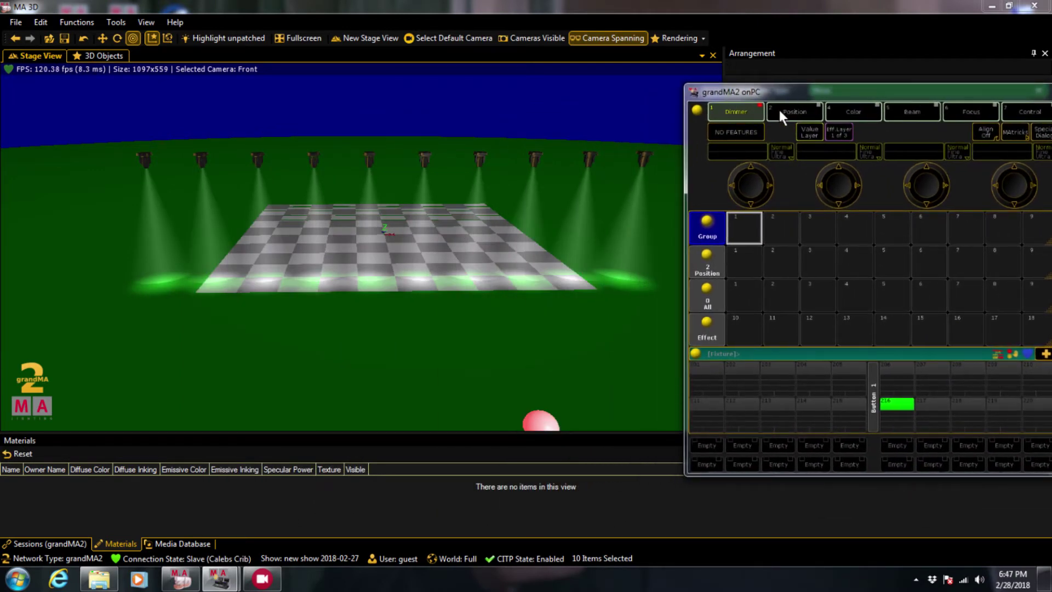
pyautogui.click(681, 41)
pyautogui.click(689, 42)
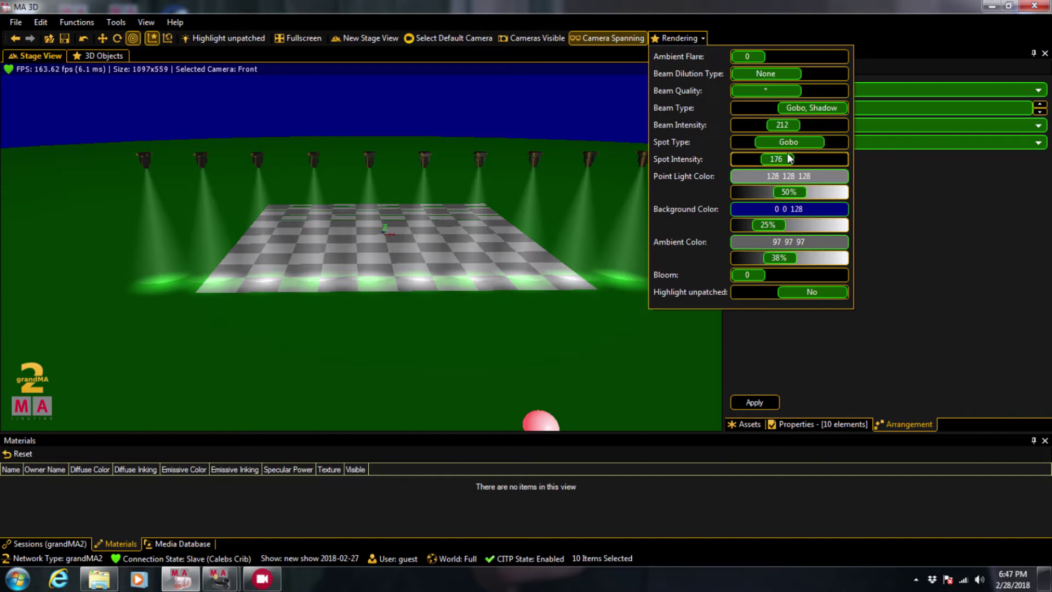
pyautogui.click(813, 125)
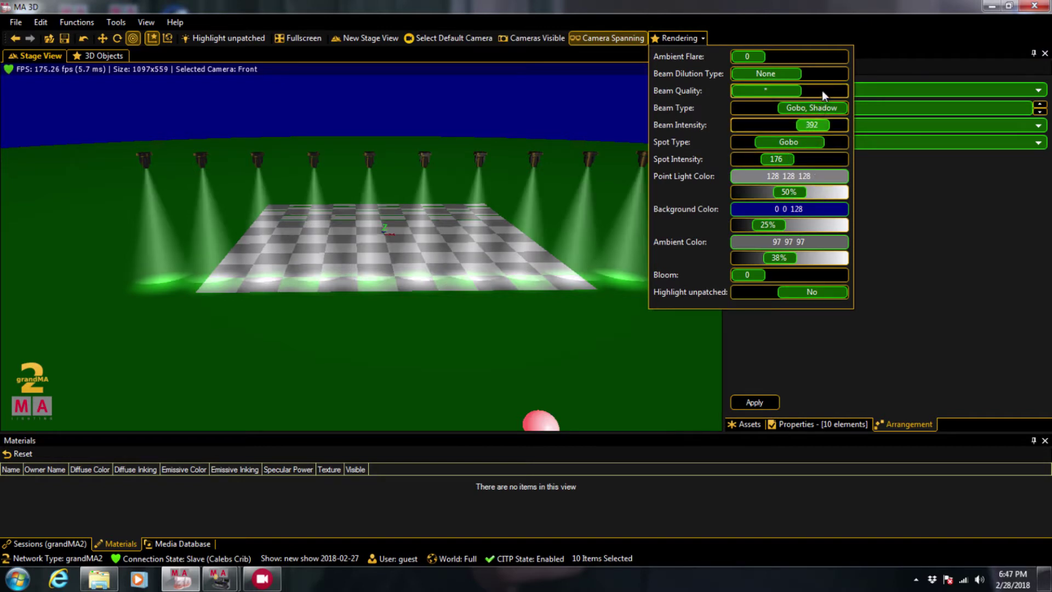
pyautogui.click(818, 159)
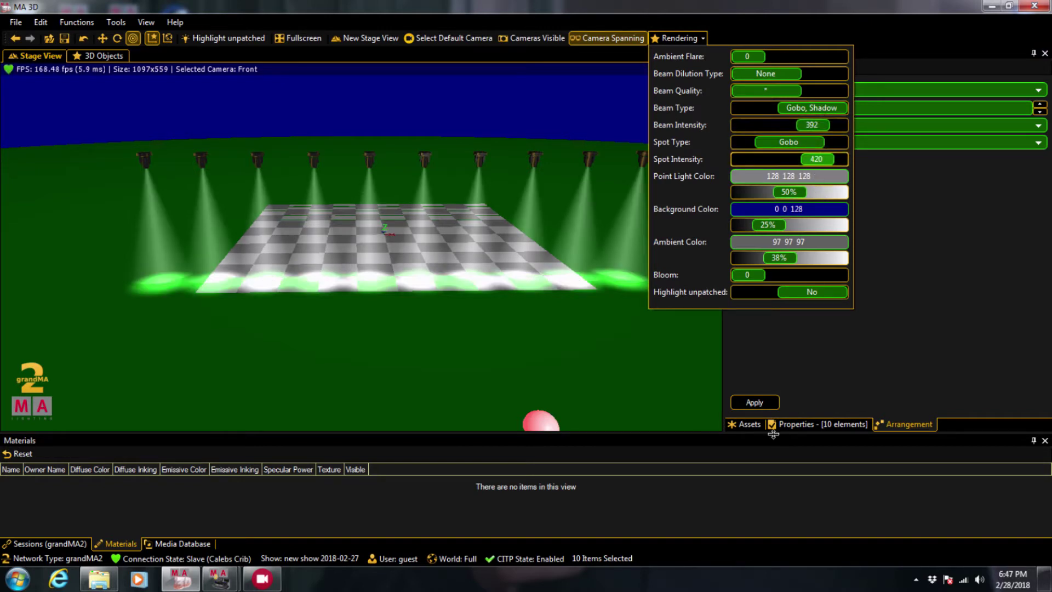
# Sweep the ten beams with the Position feature's Pan and Tilt, then centre the console window
pyautogui.click(219, 579)
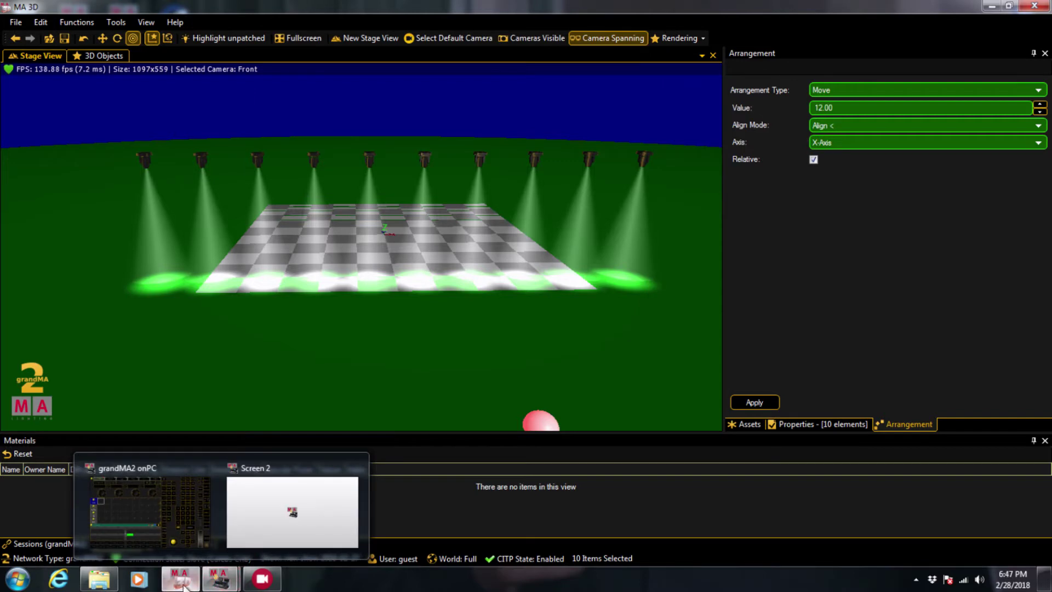
pyautogui.click(141, 505)
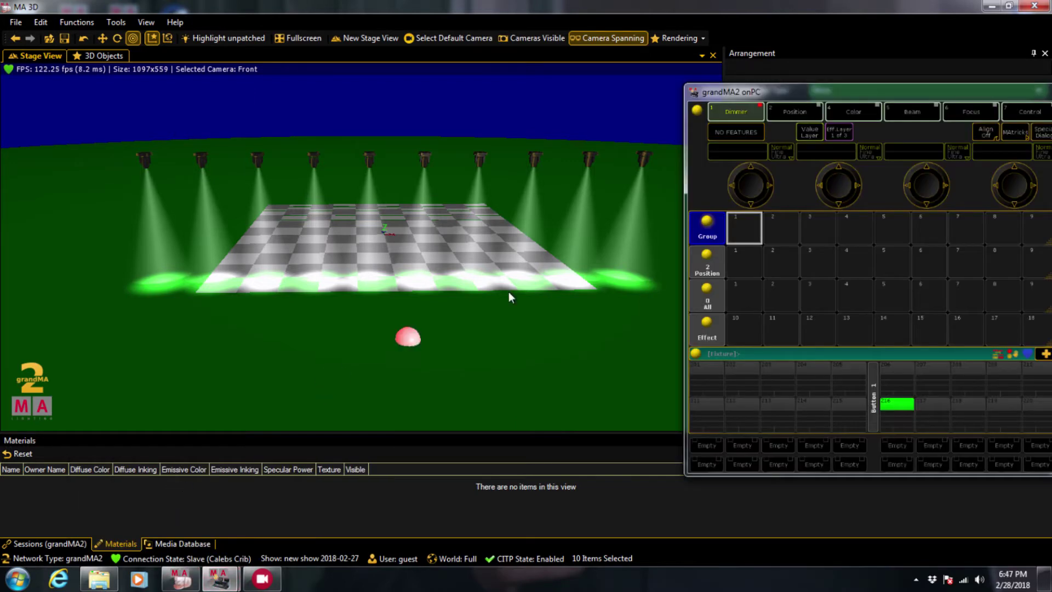
pyautogui.click(793, 112)
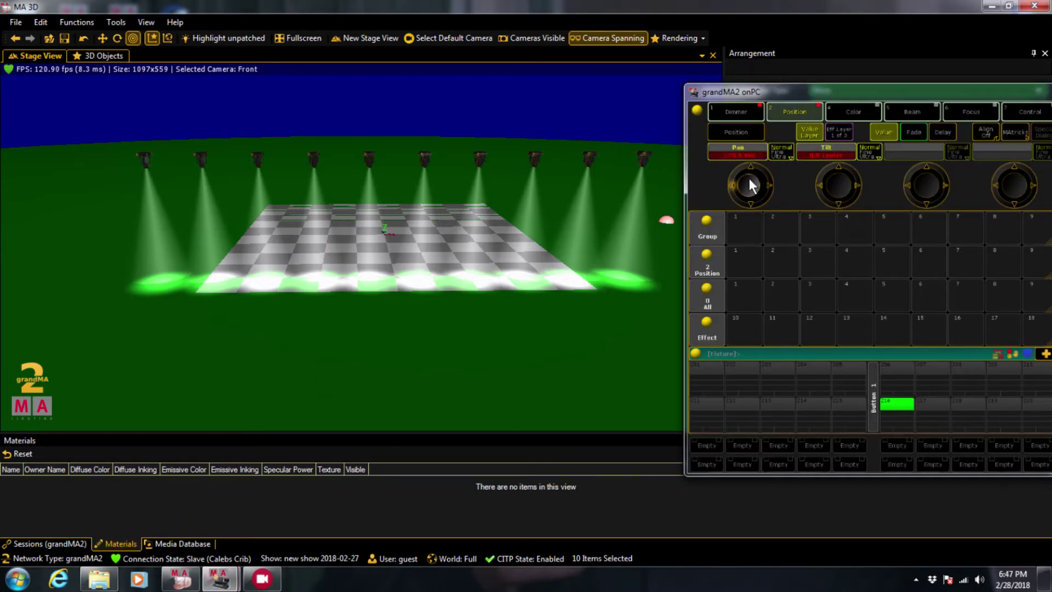
pyautogui.scroll(3, 845, 185)
pyautogui.scroll(3, 845, 185)
pyautogui.scroll(3, 846, 184)
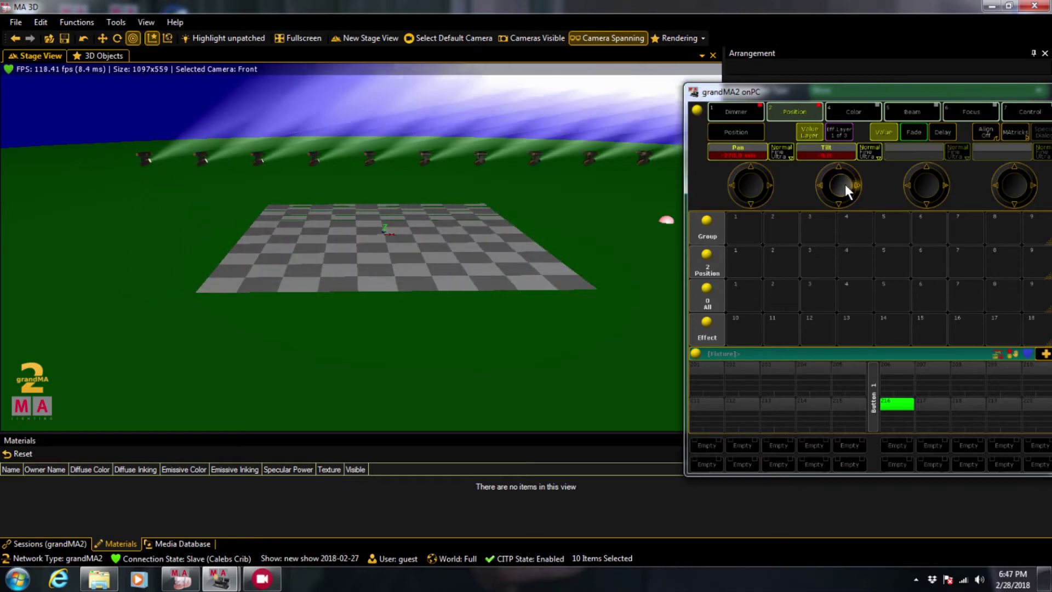
pyautogui.scroll(3, 845, 184)
pyautogui.scroll(3, 845, 184)
pyautogui.scroll(2, 846, 185)
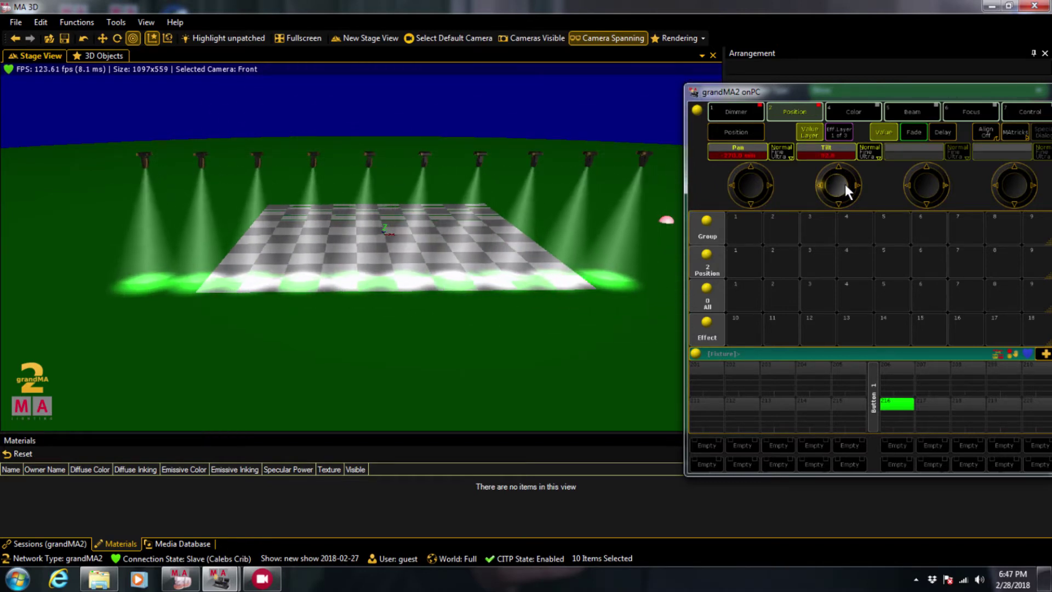
pyautogui.scroll(-3, 845, 184)
pyautogui.scroll(-3, 845, 184)
pyautogui.scroll(-2, 845, 184)
pyautogui.scroll(-3, 845, 184)
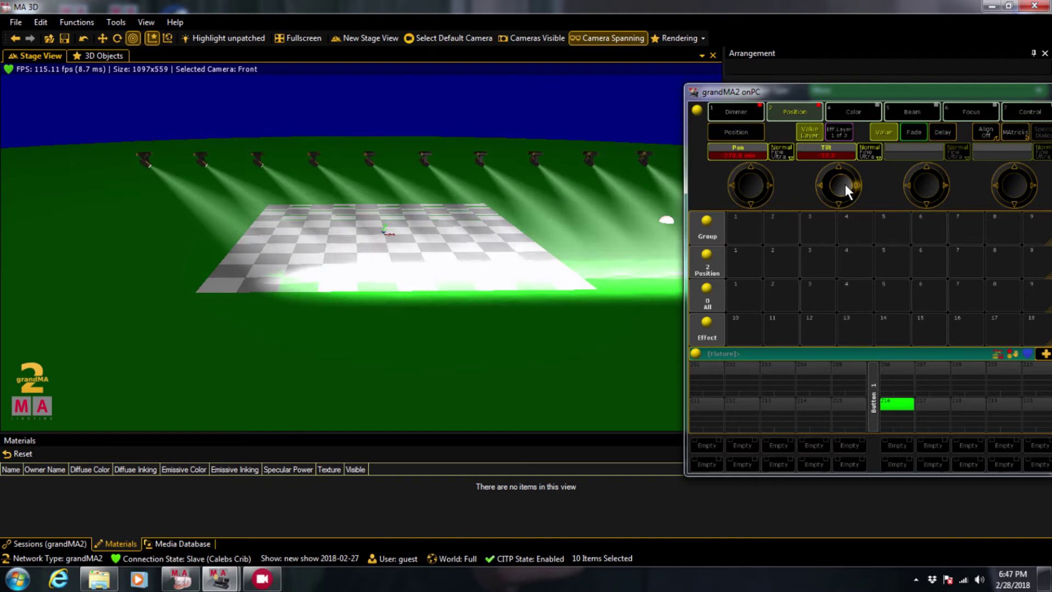
pyautogui.scroll(3, 756, 186)
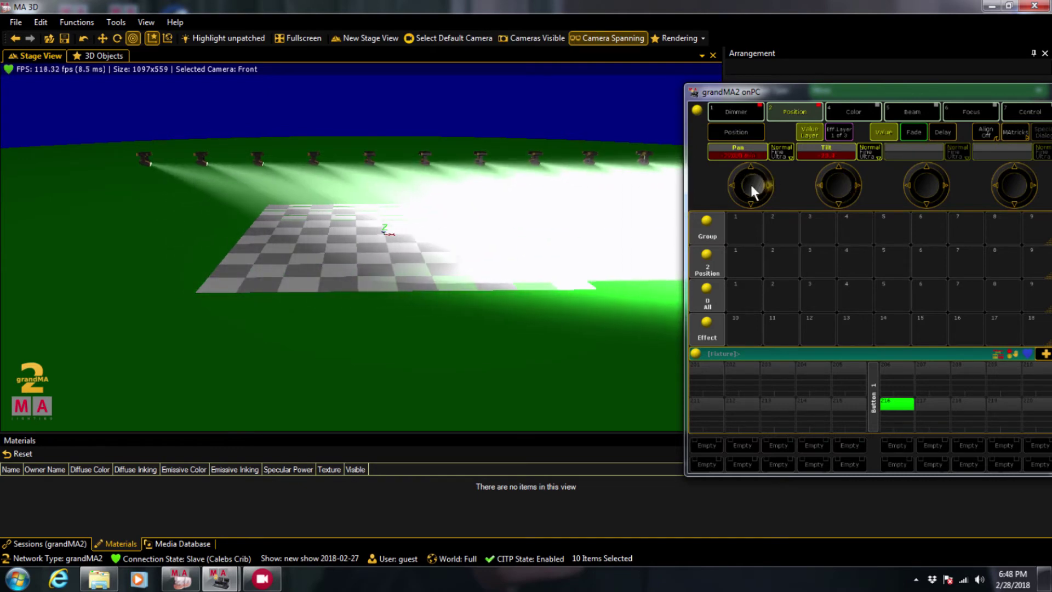
pyautogui.scroll(-3, 750, 186)
pyautogui.scroll(-3, 751, 185)
pyautogui.scroll(-3, 750, 185)
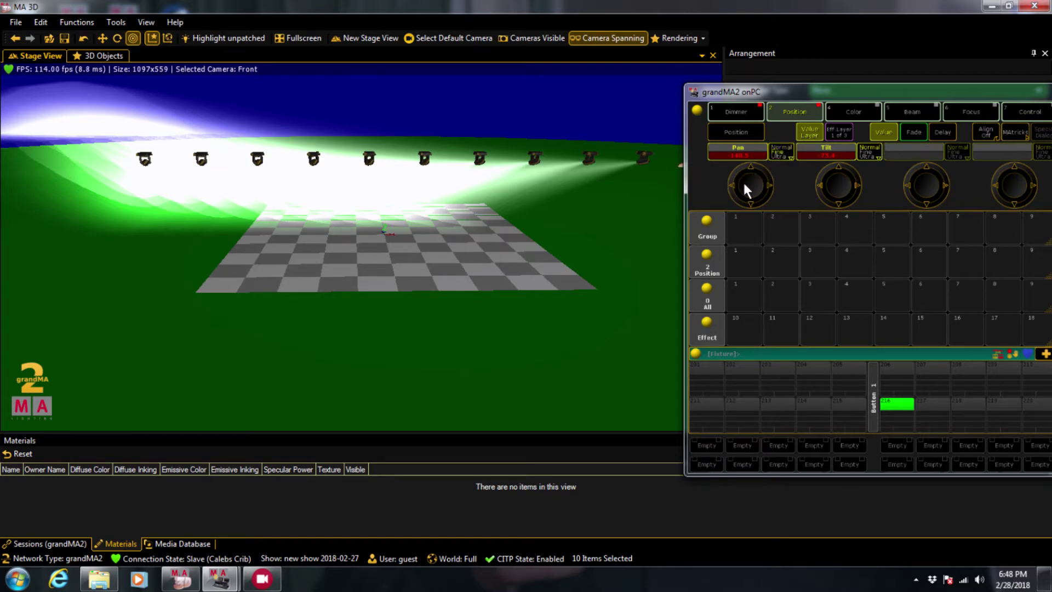
pyautogui.scroll(2, 742, 185)
pyautogui.scroll(2, 742, 186)
pyautogui.scroll(2, 742, 185)
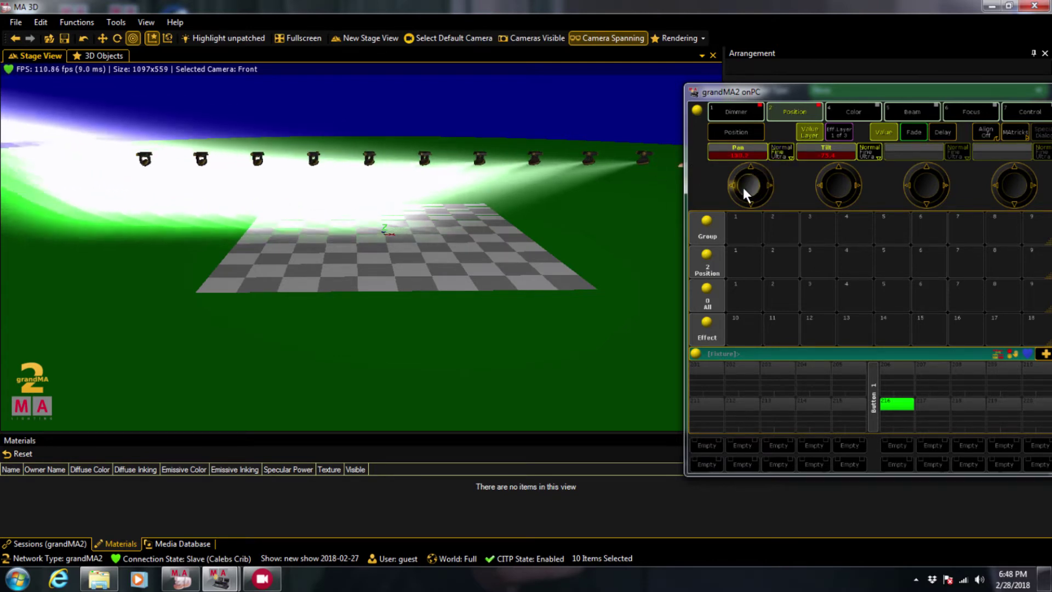
pyautogui.scroll(2, 743, 185)
pyautogui.scroll(2, 742, 185)
pyautogui.scroll(2, 743, 185)
pyautogui.scroll(2, 742, 185)
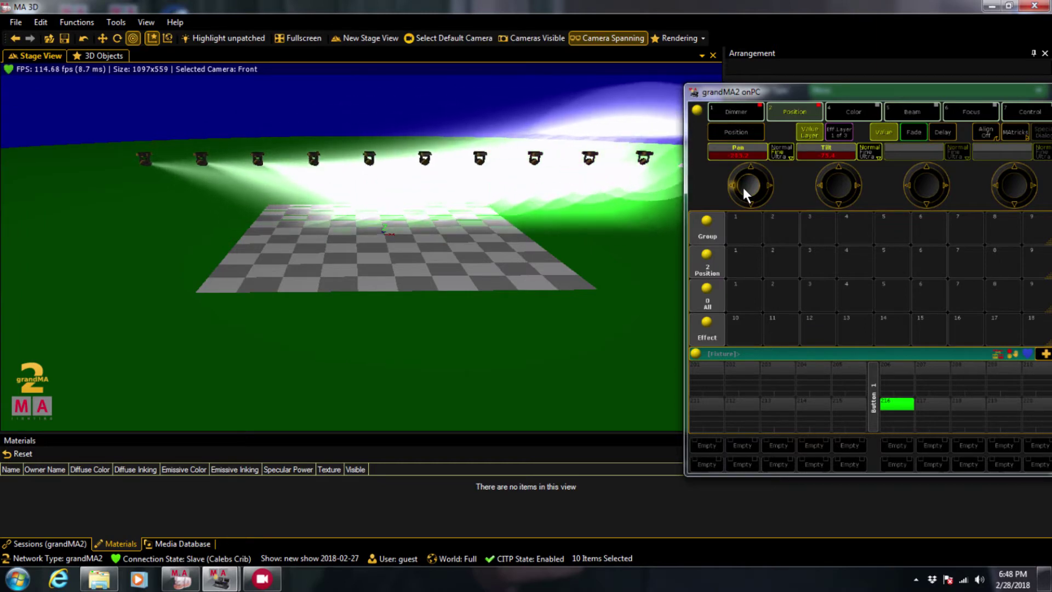
pyautogui.scroll(2, 742, 185)
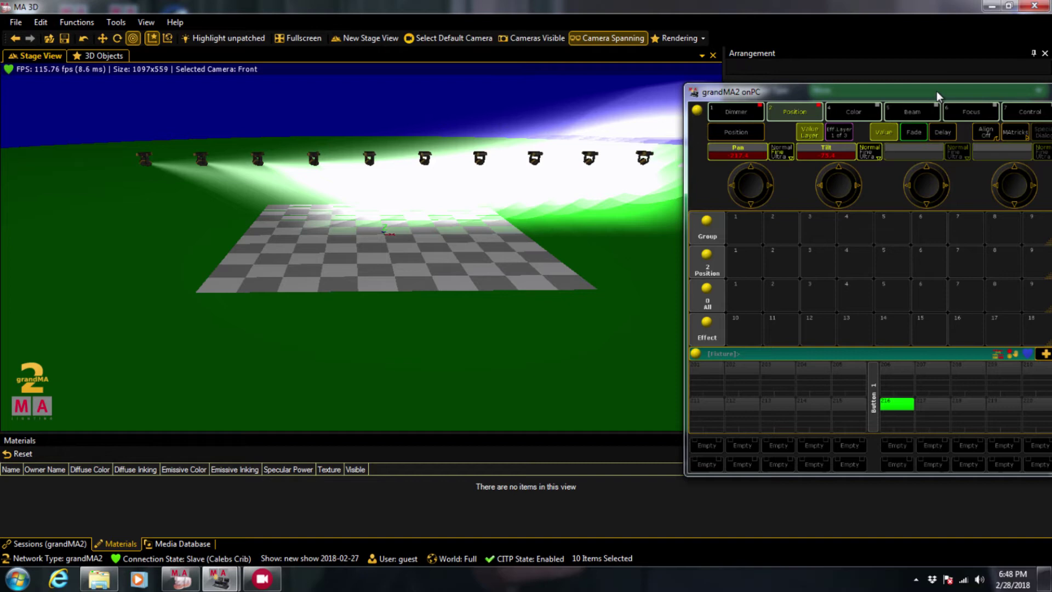
pyautogui.moveTo(936, 91); pyautogui.dragTo(418, 60)
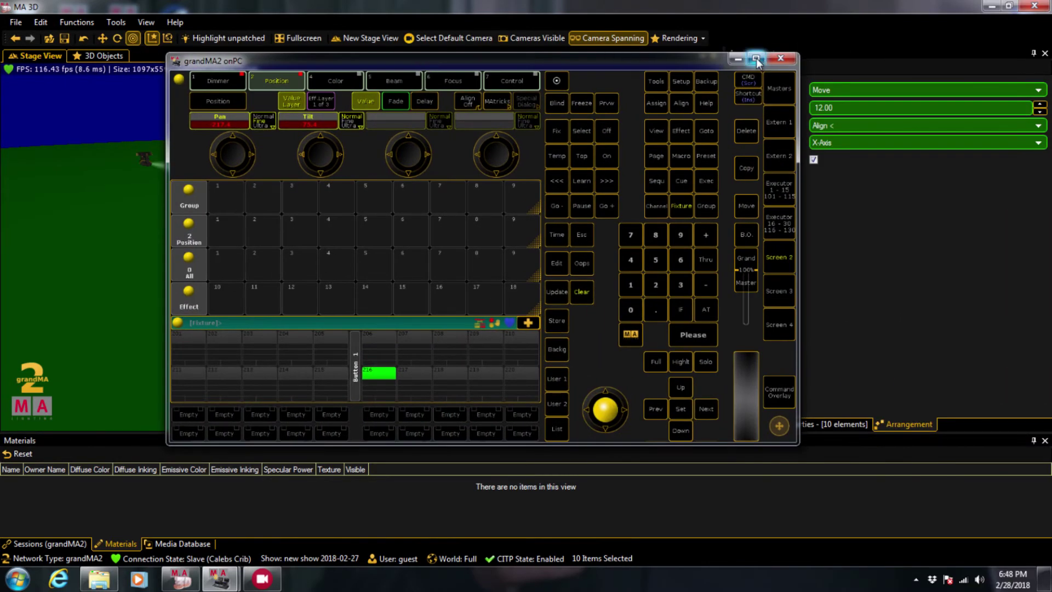
# Open the Setup menu and maximize the grandMA2 onPC window
pyautogui.click(681, 85)
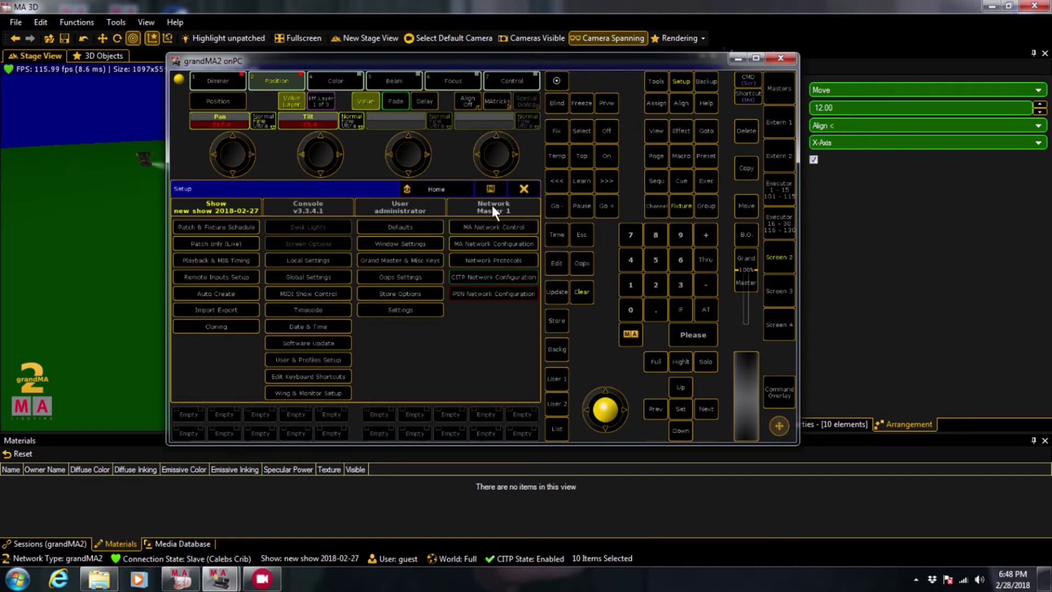
pyautogui.click(756, 59)
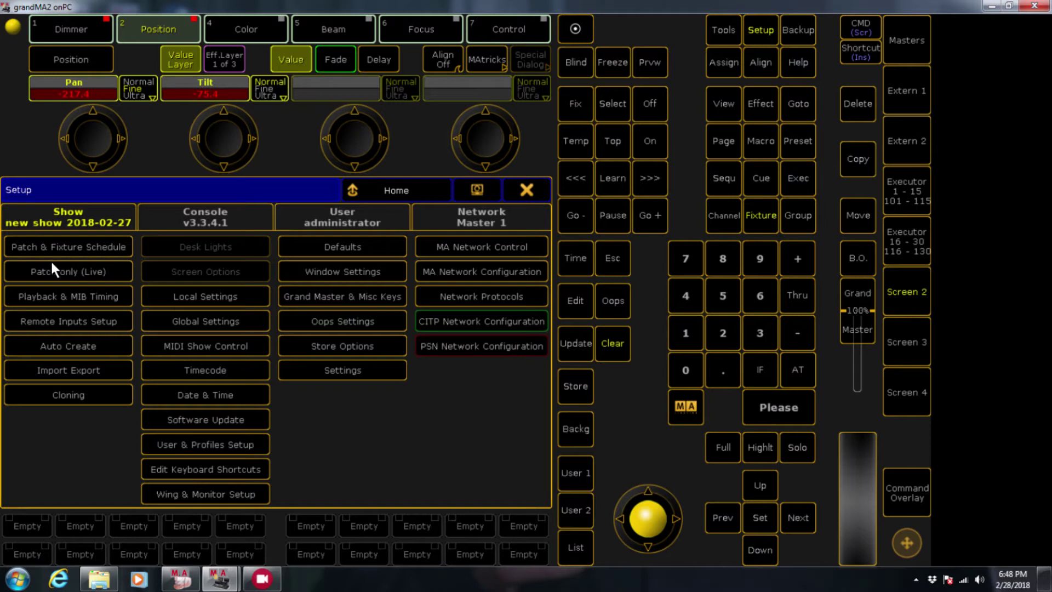
# Open Patch & Fixture Schedule, then its Fixture Types list
pyautogui.click(90, 248)
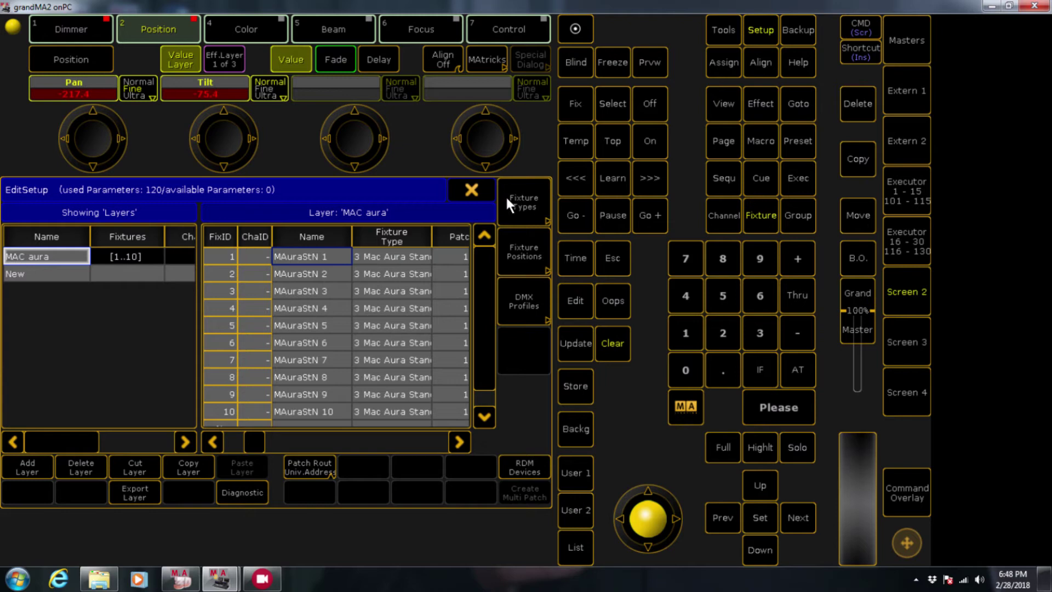
pyautogui.click(520, 209)
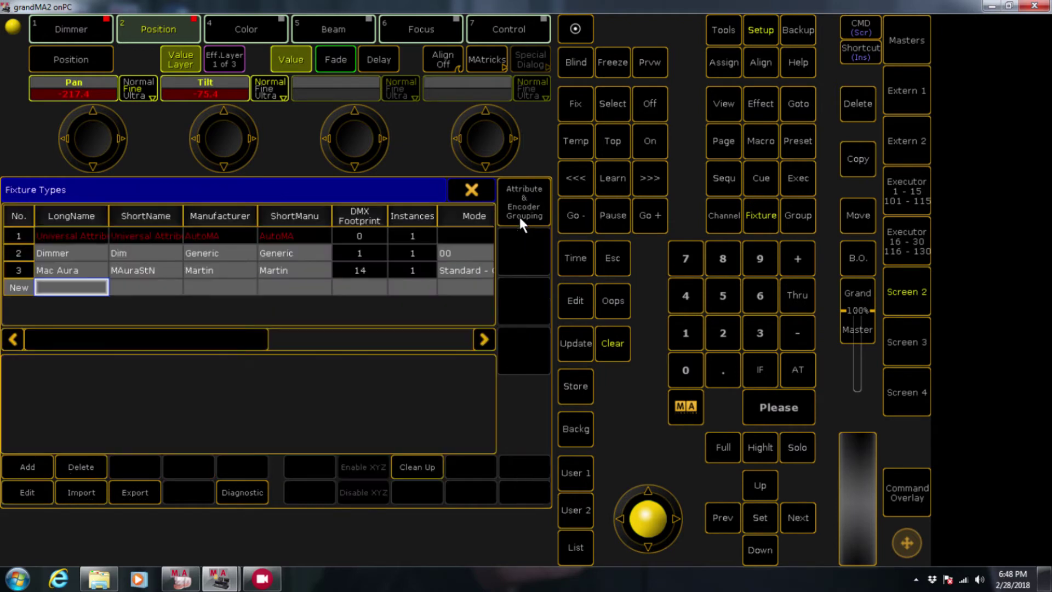
# Edit the Mac Aura fixture type and select its PAN channel
pyautogui.click(50, 269)
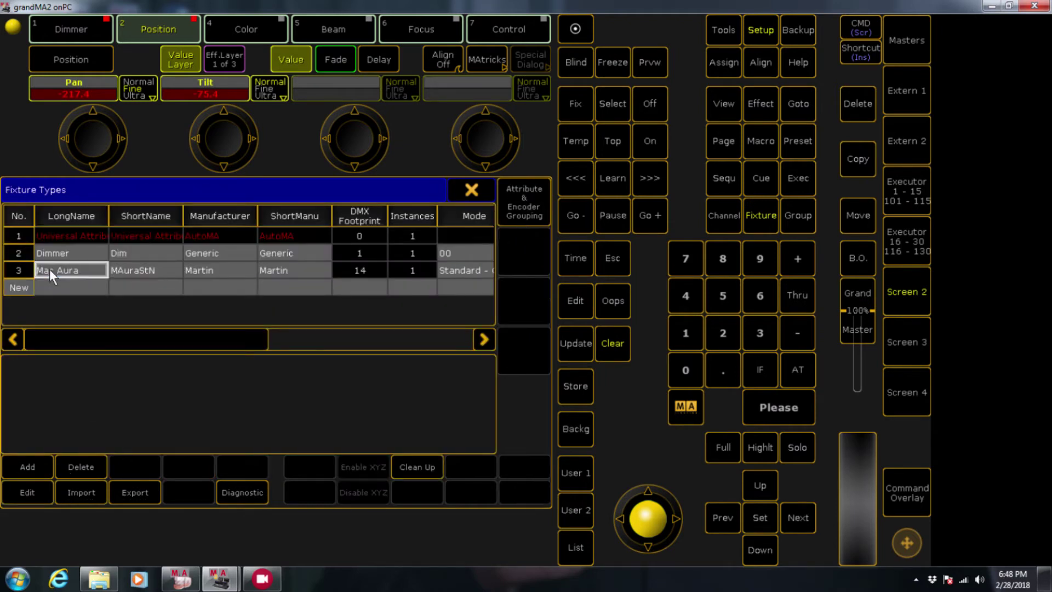
pyautogui.click(29, 492)
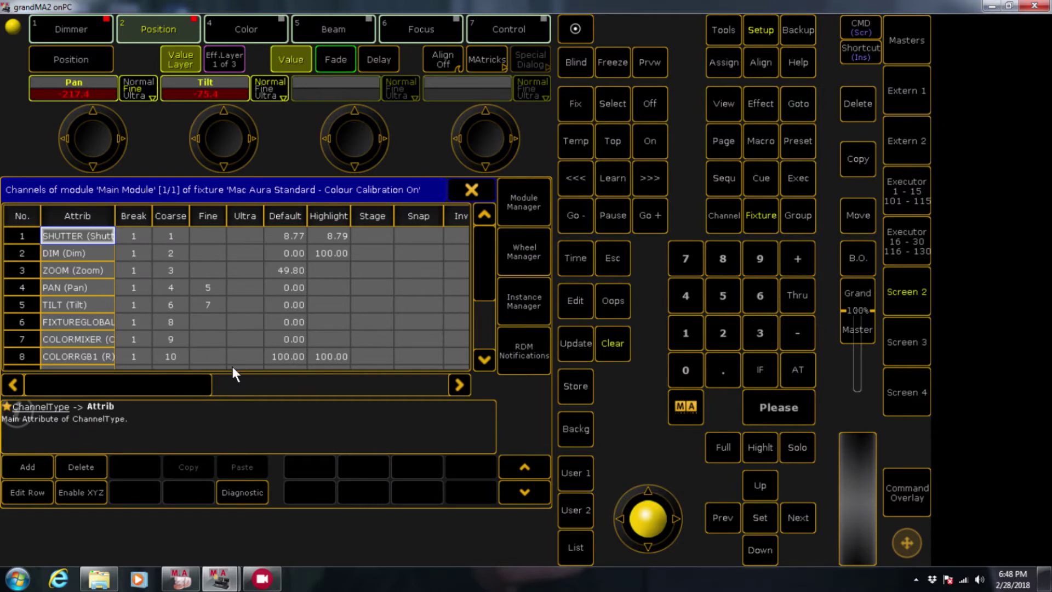
pyautogui.click(90, 288)
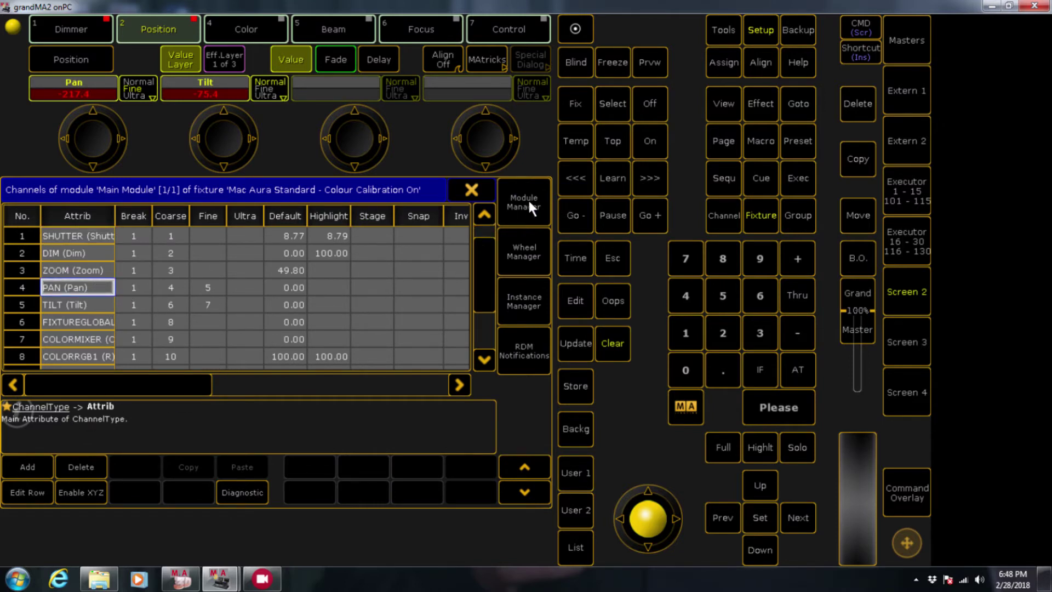
# Open the PAN channel functions and change From Phys from -270 to 270
pyautogui.click(32, 493)
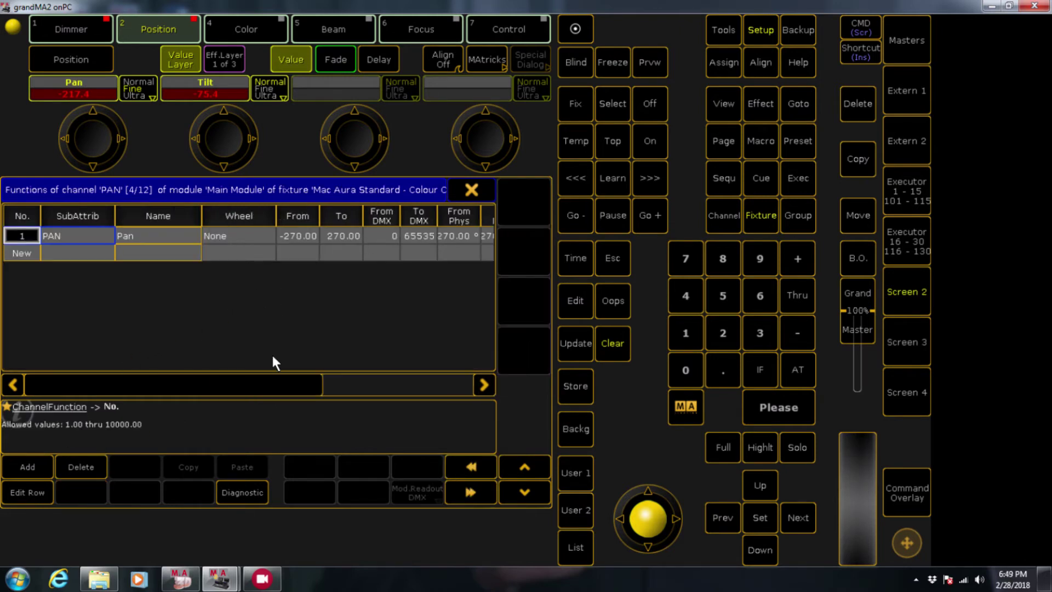
pyautogui.moveTo(248, 379)
pyautogui.mouseDown()
pyautogui.moveTo(364, 388)
pyautogui.moveTo(394, 379)
pyautogui.mouseUp()
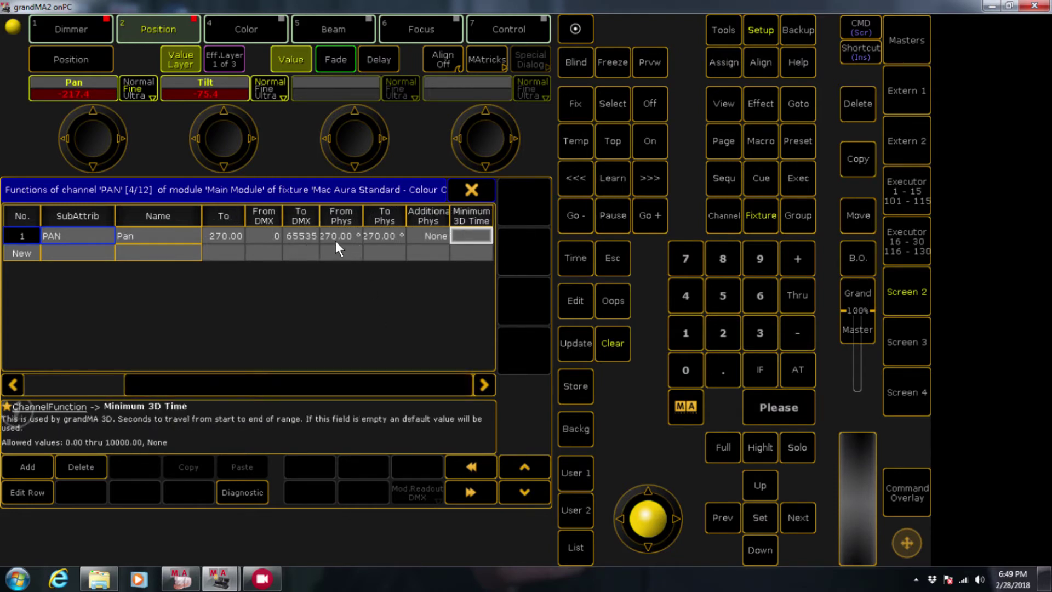
pyautogui.moveTo(318, 216)
pyautogui.mouseDown()
pyautogui.moveTo(282, 220)
pyautogui.moveTo(355, 210)
pyautogui.moveTo(442, 221)
pyautogui.mouseUp()
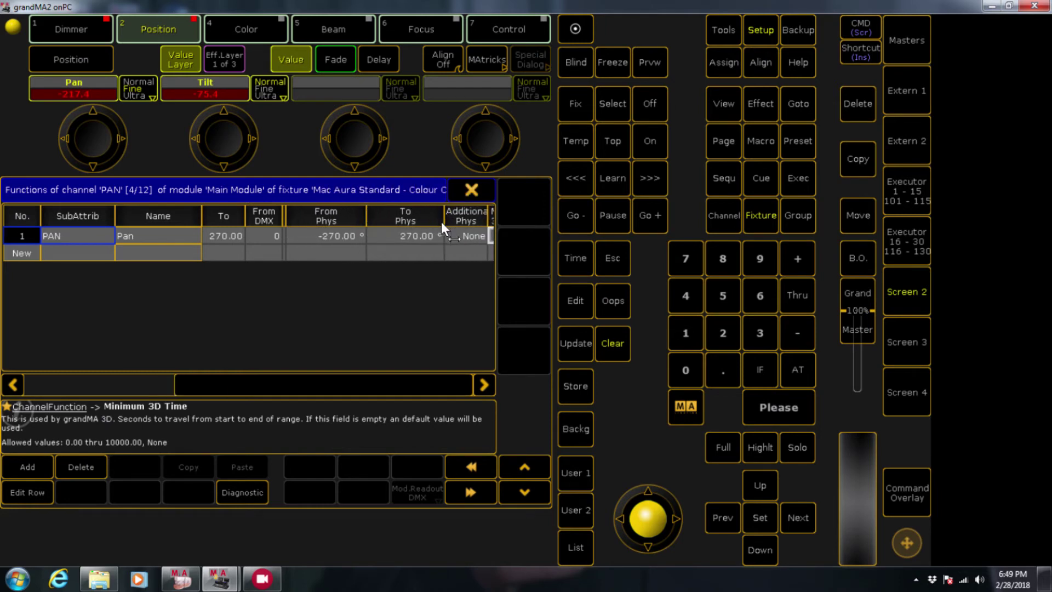
pyautogui.click(326, 237)
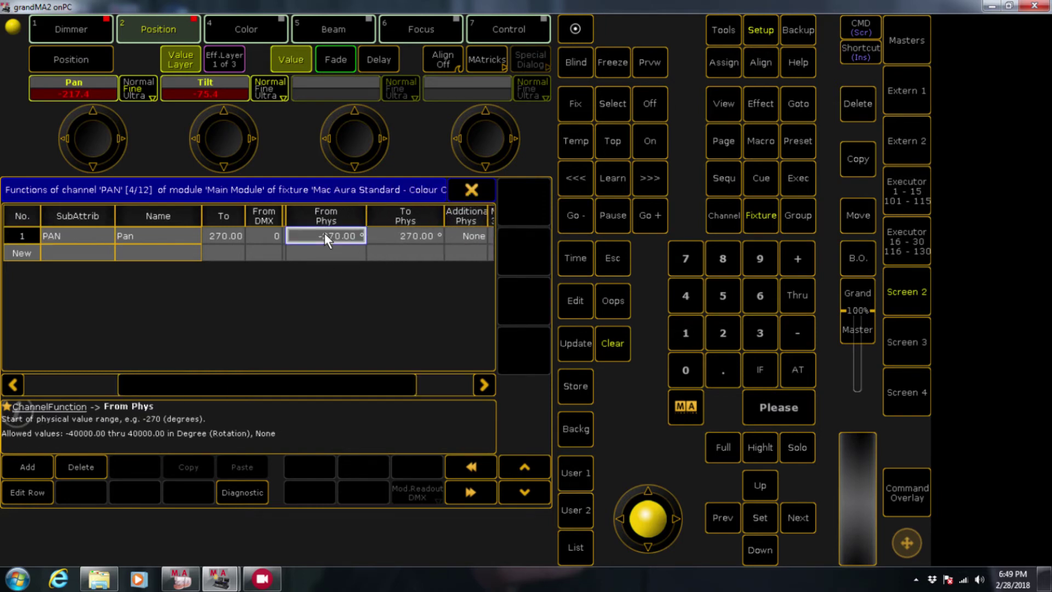
pyautogui.click(325, 233)
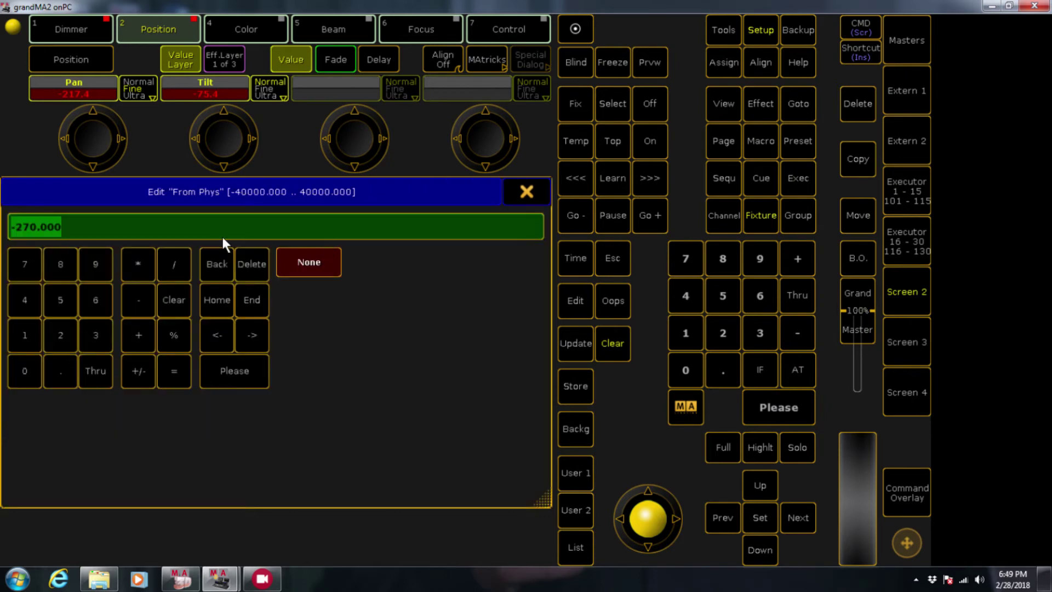
pyautogui.click(16, 226)
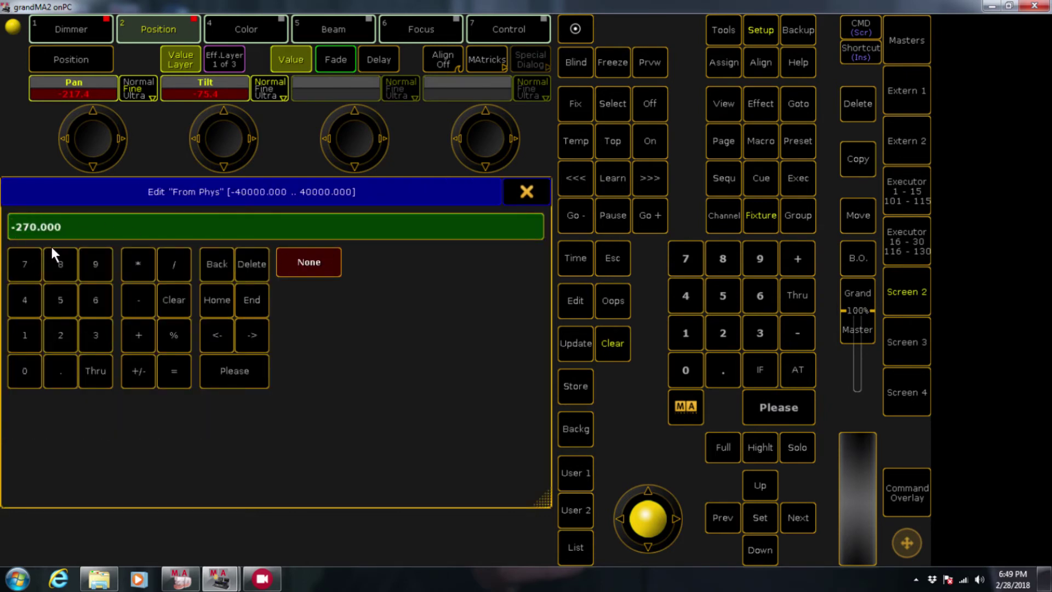
pyautogui.press('BackSpace')
pyautogui.press('Return')
# Change the PAN function's To Phys value from 270 to -270
pyautogui.click(400, 235)
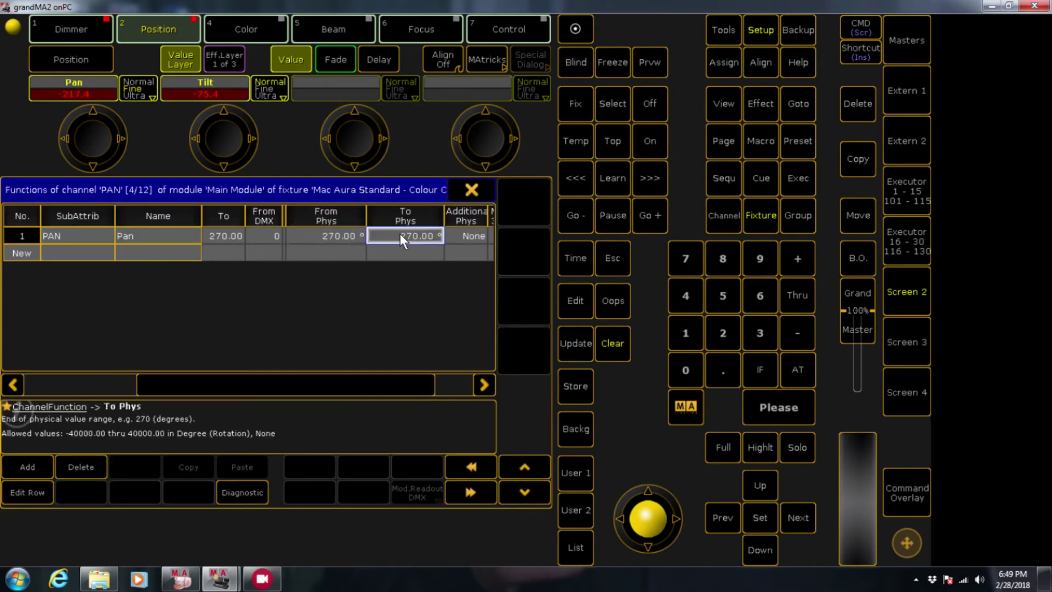
pyautogui.click(400, 233)
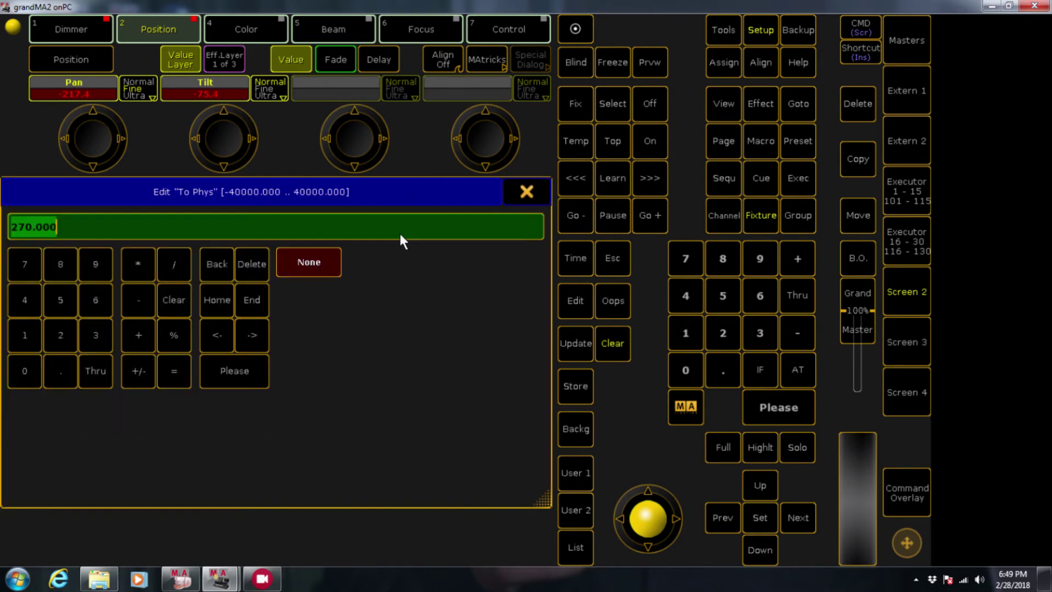
pyautogui.click(15, 227)
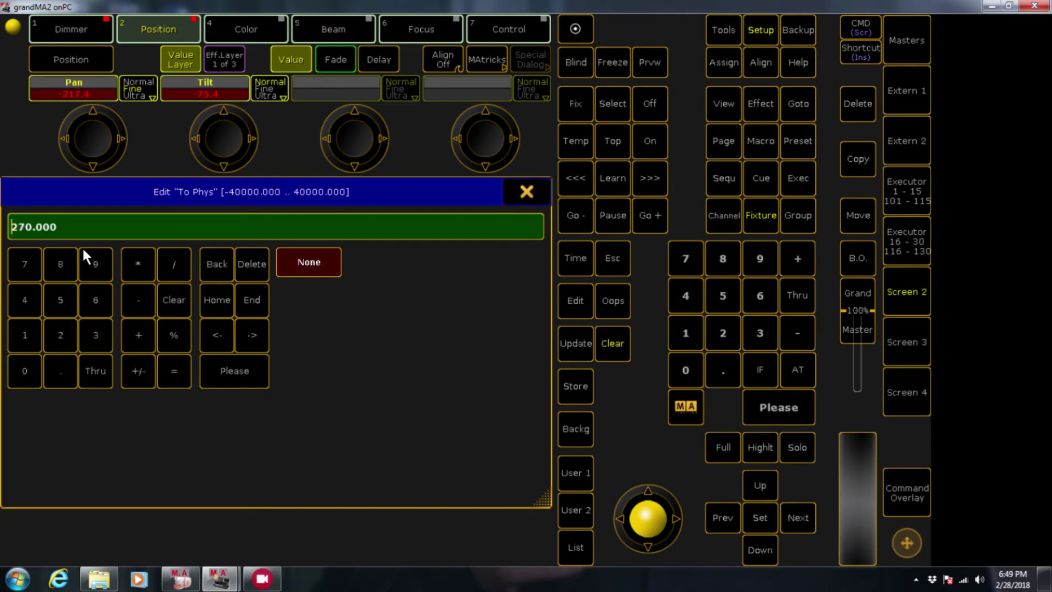
pyautogui.write('-')
pyautogui.press('Return')
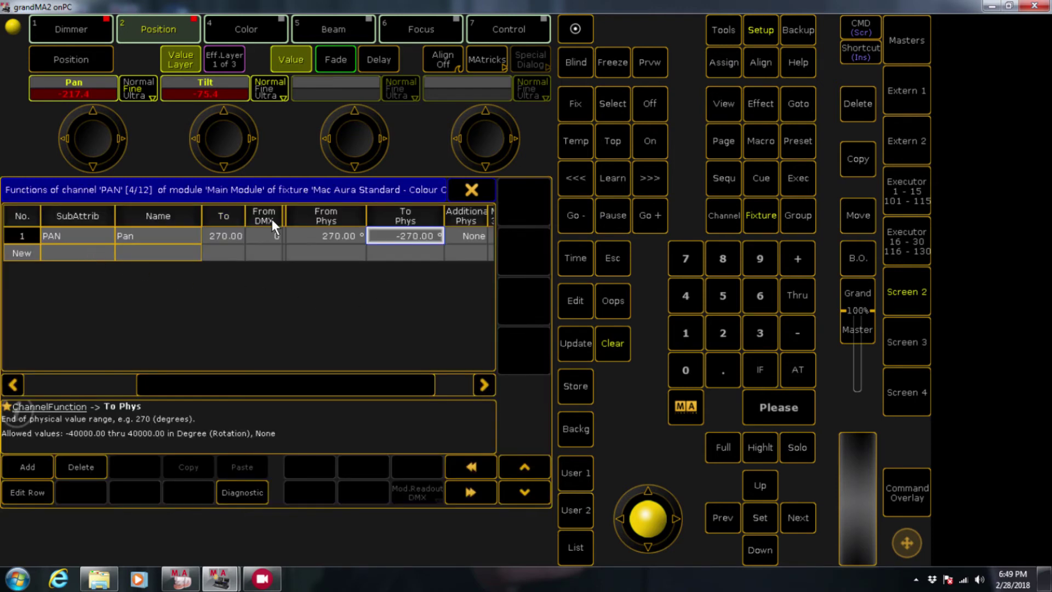
pyautogui.moveTo(285, 217); pyautogui.dragTo(336, 210)
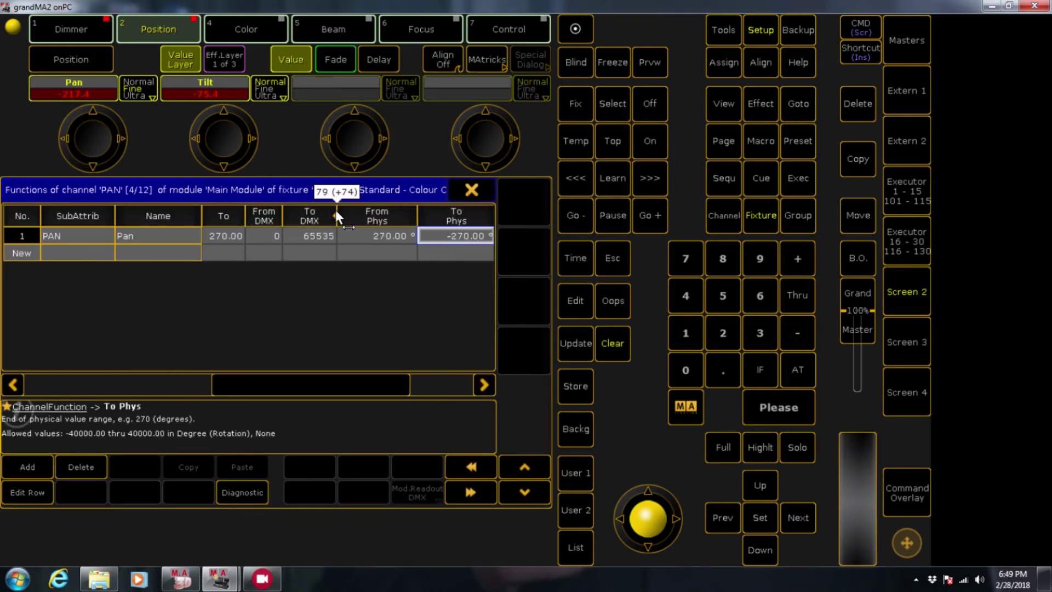
pyautogui.moveTo(331, 388); pyautogui.dragTo(288, 379)
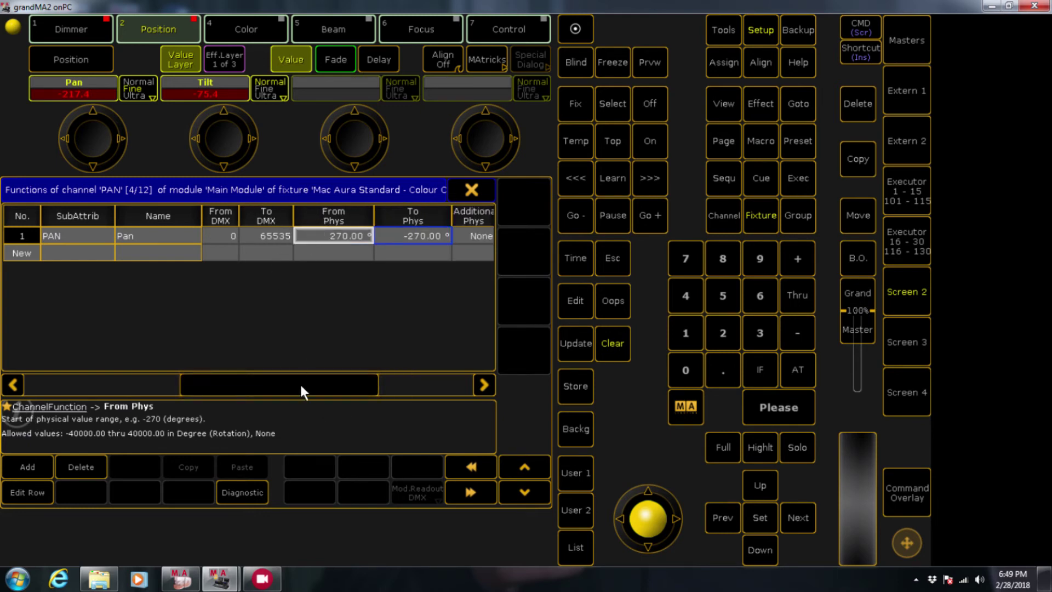
pyautogui.moveTo(300, 392); pyautogui.dragTo(223, 383)
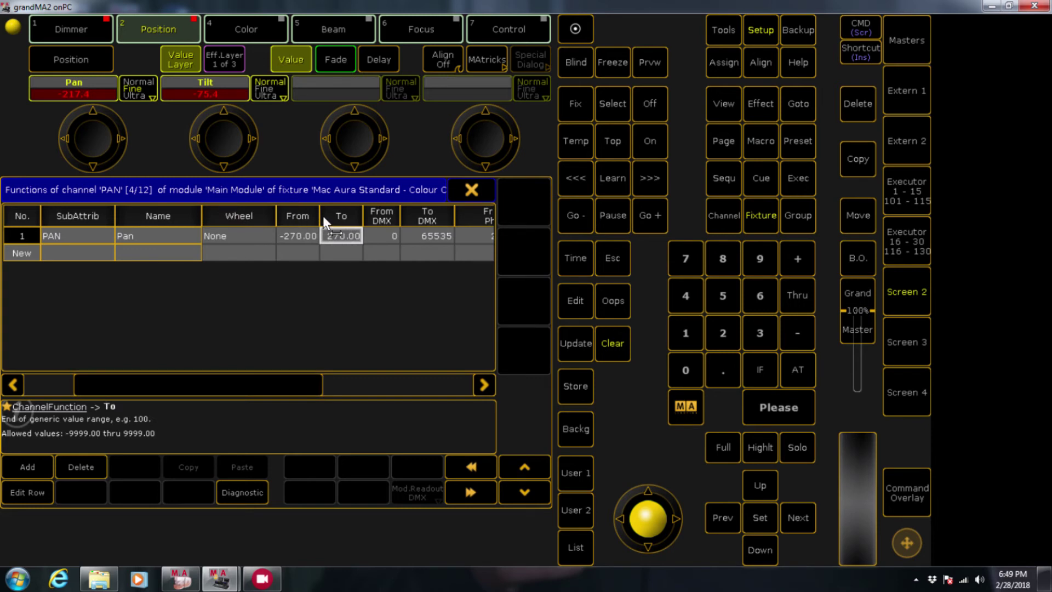
pyautogui.moveTo(320, 216); pyautogui.dragTo(341, 216)
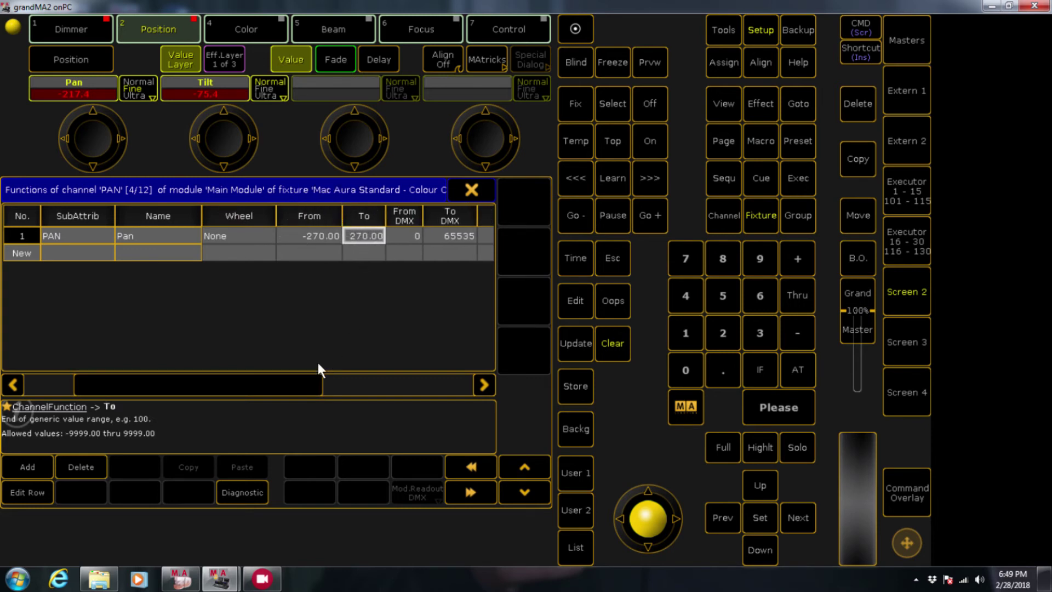
pyautogui.moveTo(317, 387); pyautogui.dragTo(405, 386)
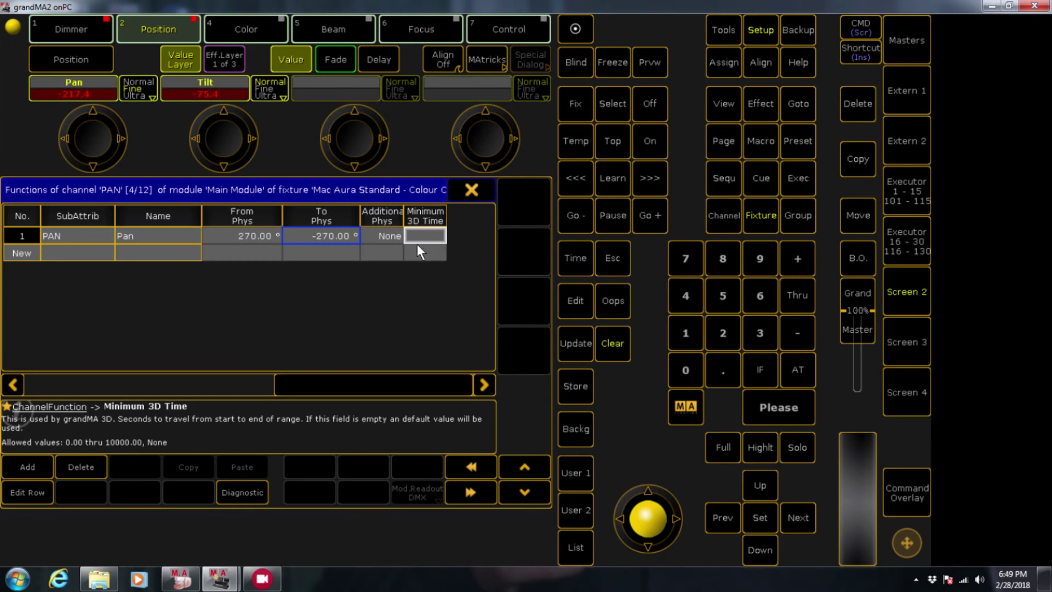
# Close the Functions, Channels, Fixture Types and EditSetup windows, saving the Mac Aura changes
pyautogui.click(475, 183)
pyautogui.click(474, 190)
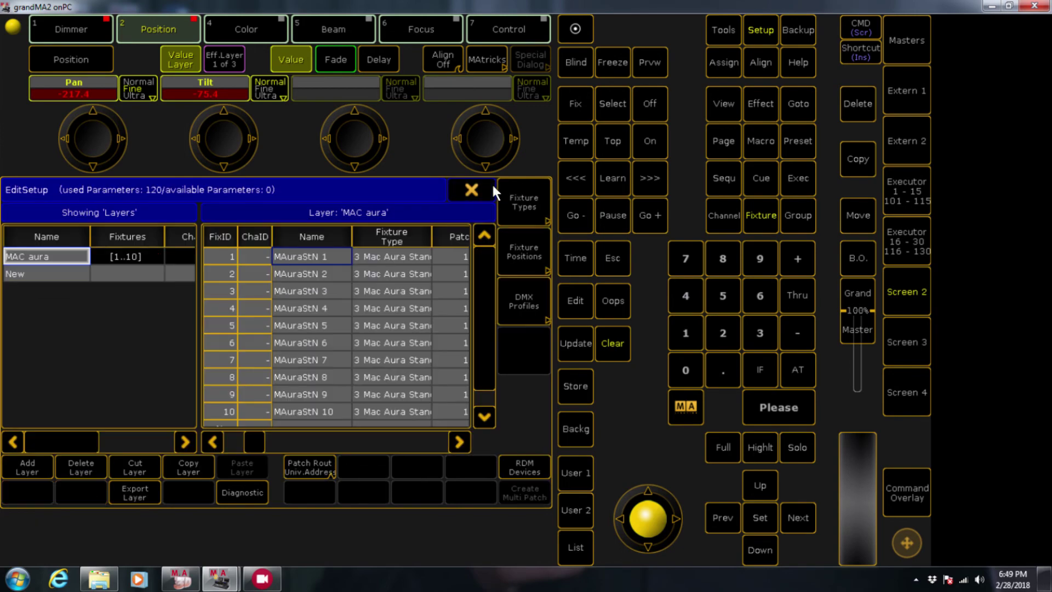
pyautogui.click(487, 191)
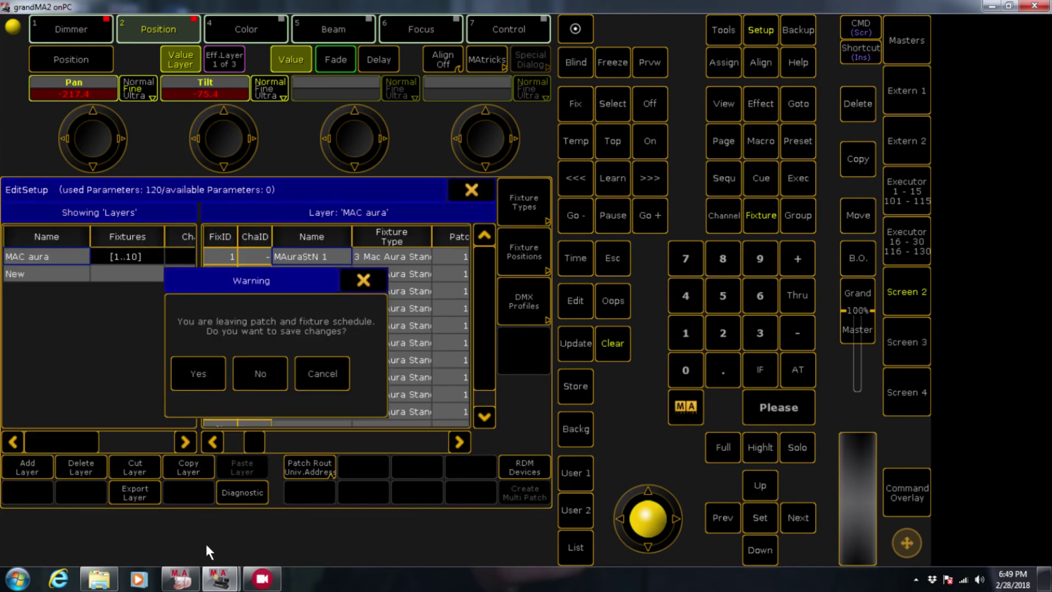
pyautogui.click(181, 580)
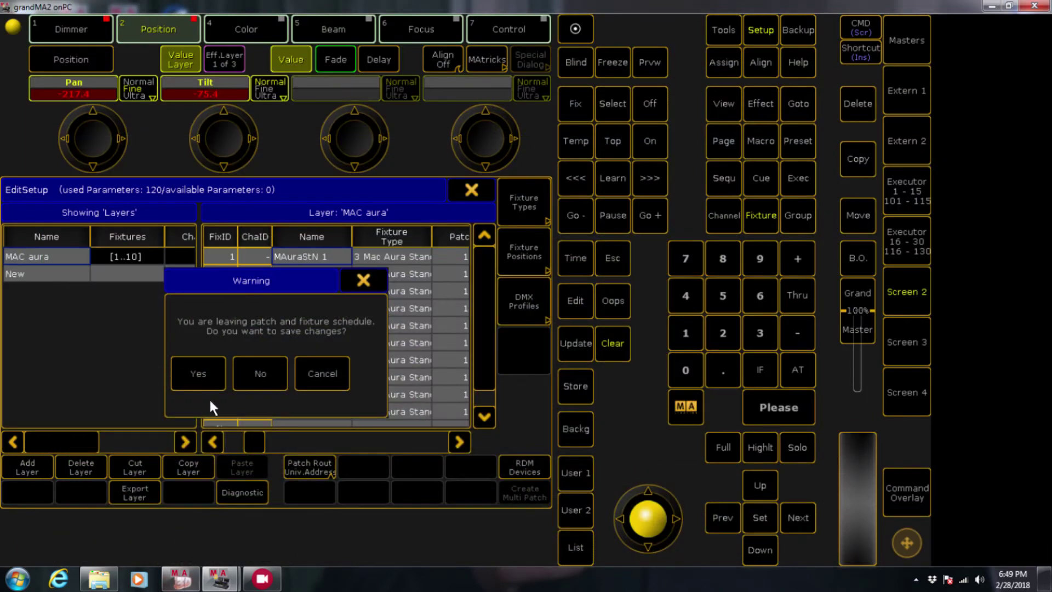
pyautogui.click(199, 372)
pyautogui.click(183, 580)
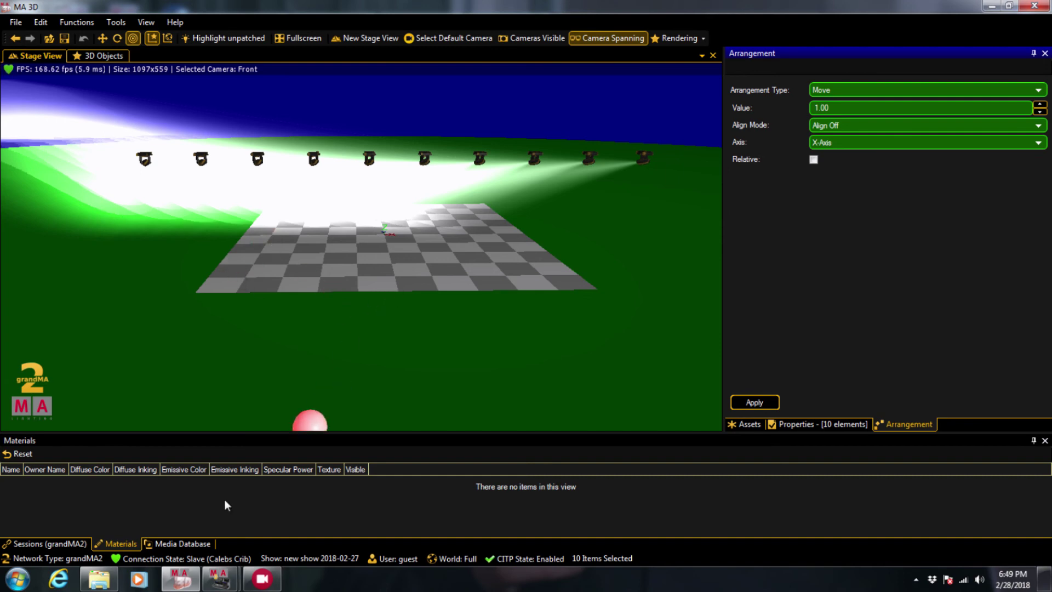
pyautogui.moveTo(217, 579)
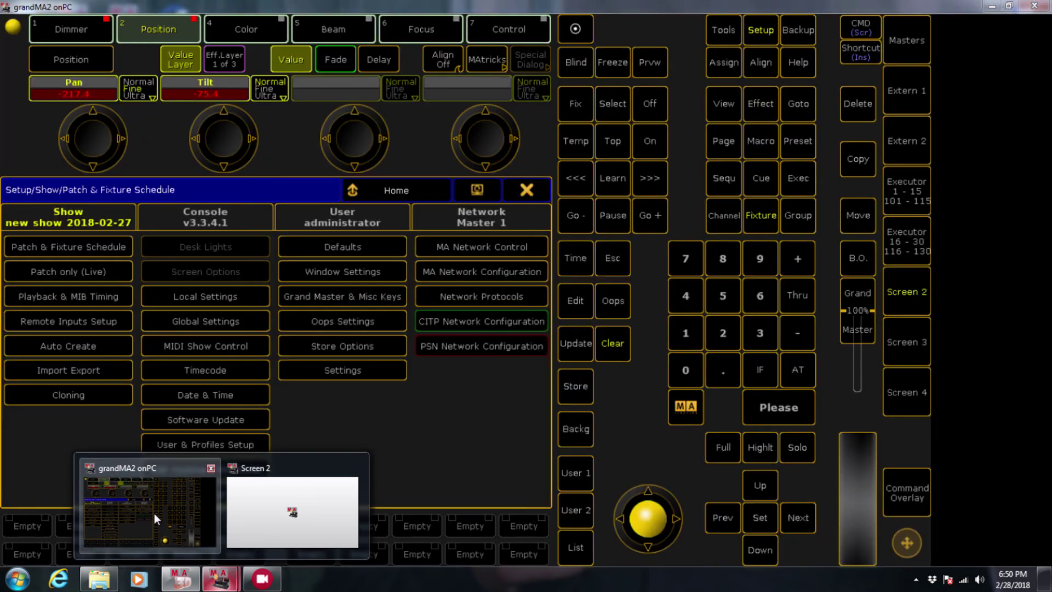
# Switch back to grandMA2 onPC and close the Setup window
pyautogui.click(162, 503)
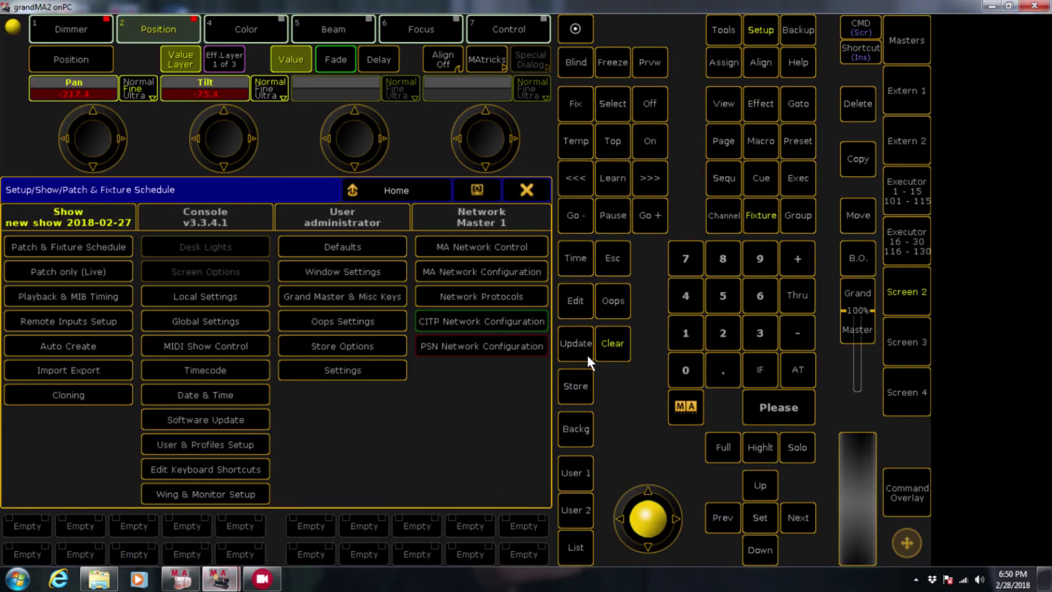
pyautogui.click(530, 190)
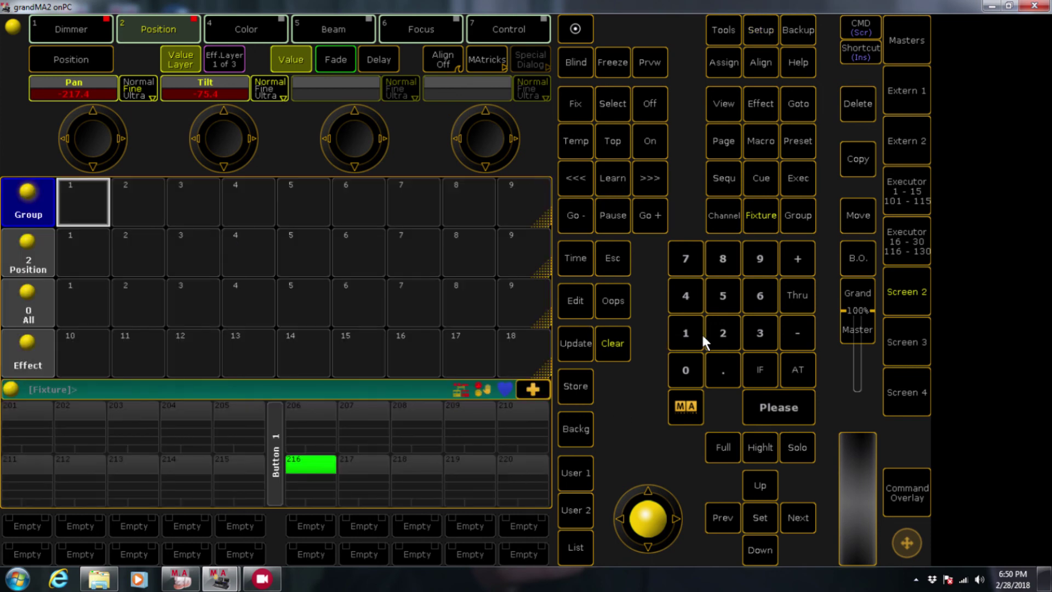